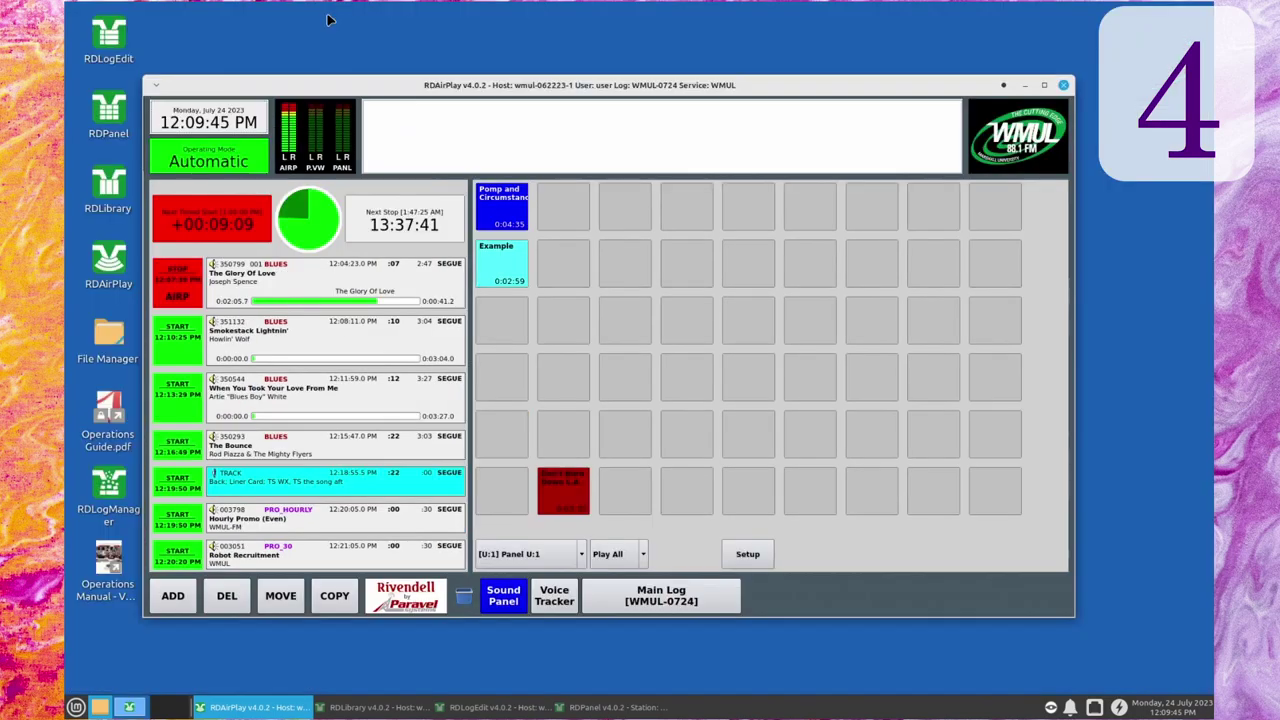
Toggle the RDAirPlay window between maximized and restored size, ending with it maximized.
double_click(323, 88)
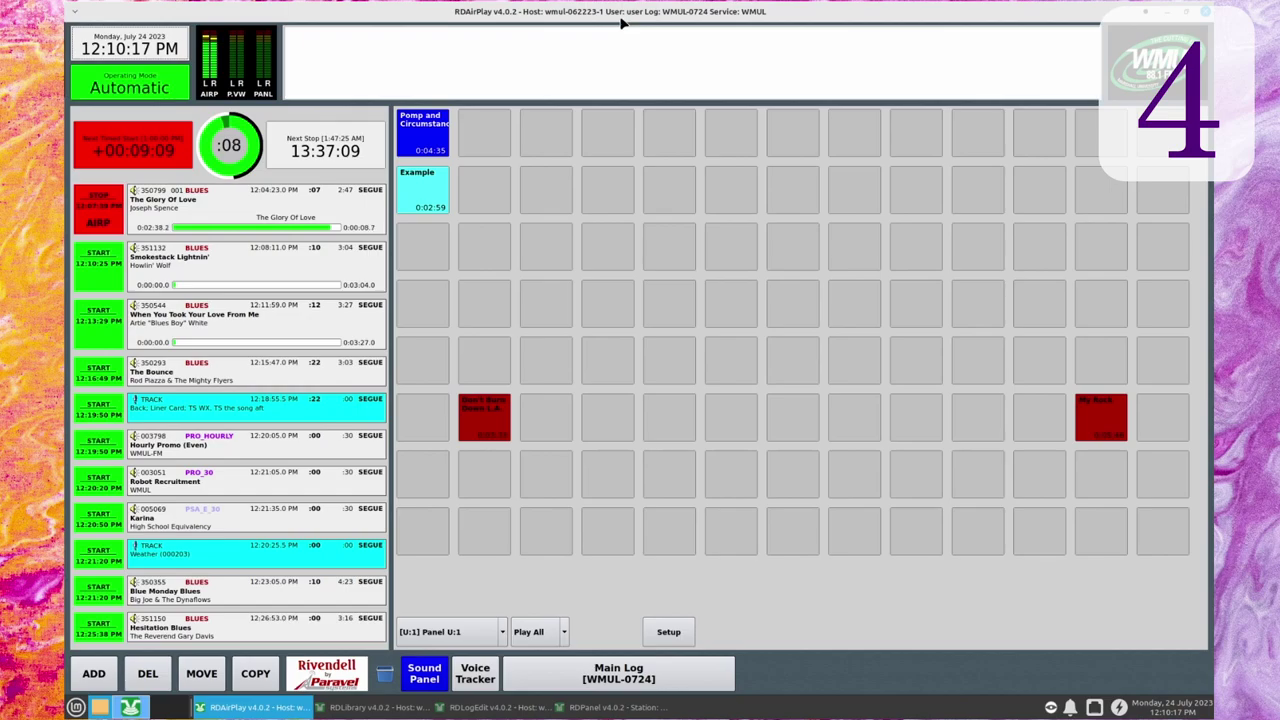
double_click(620, 22)
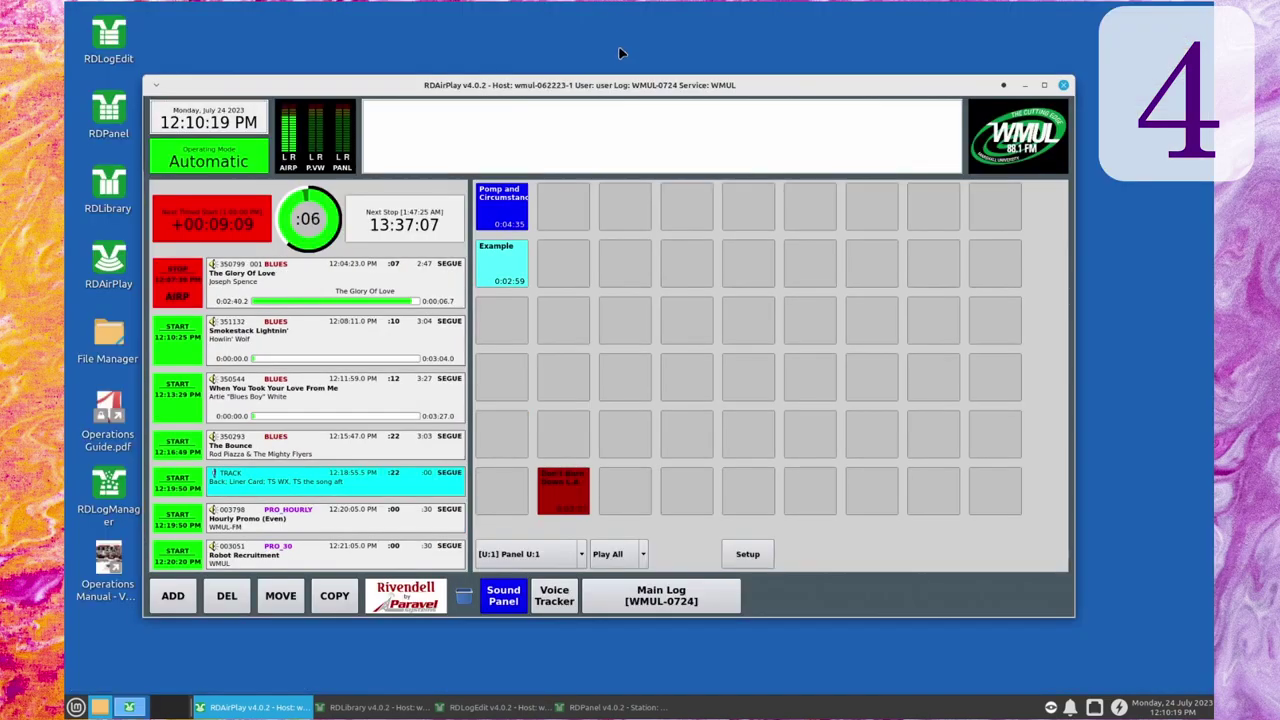
double_click(613, 88)
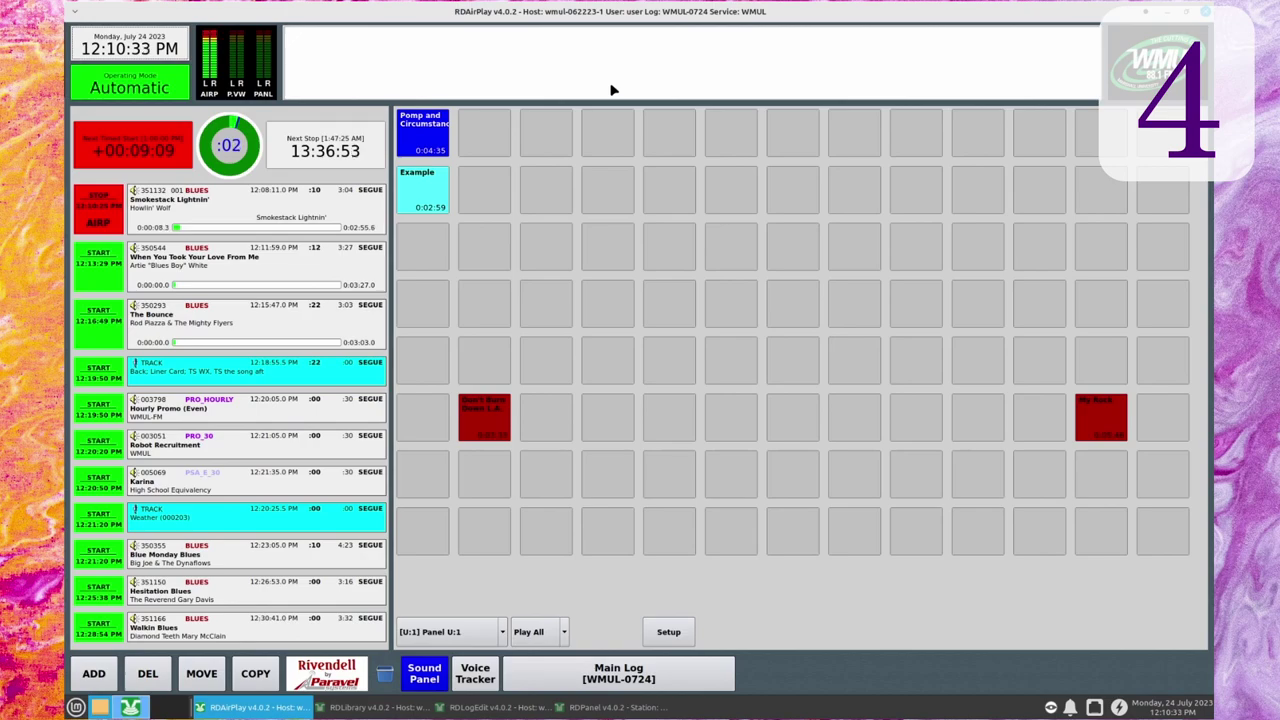
double_click(637, 10)
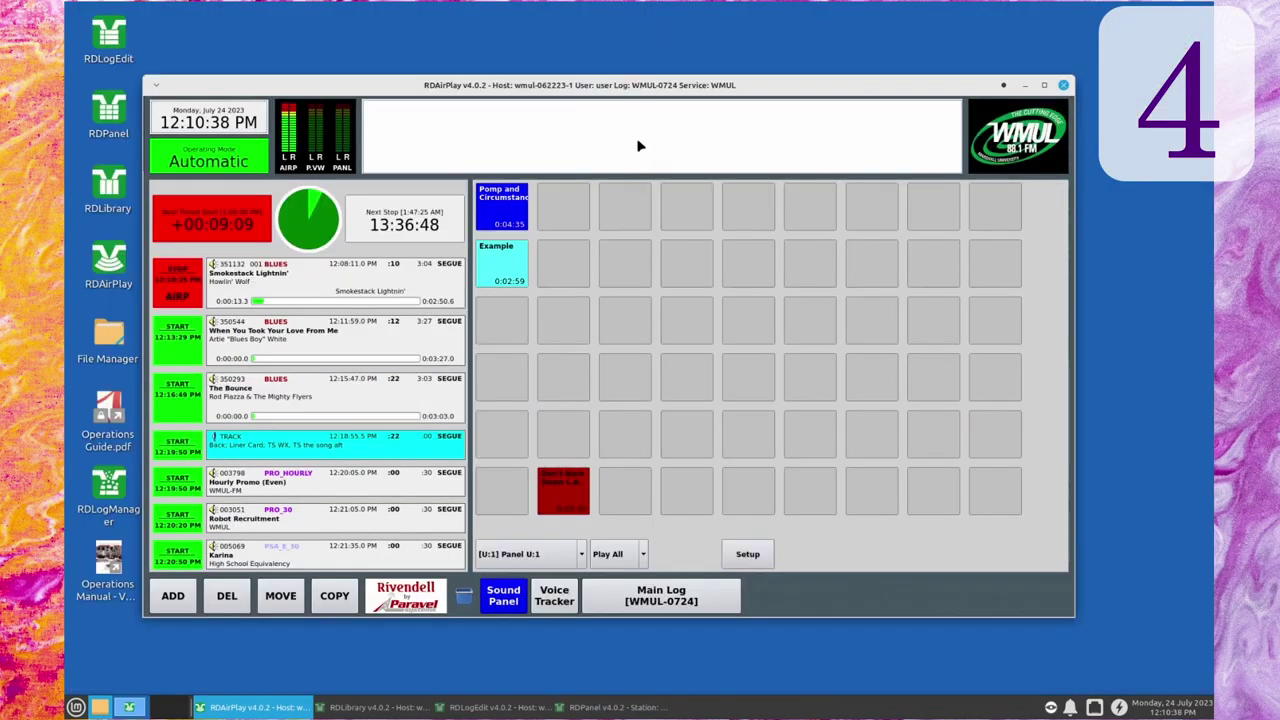
double_click(666, 88)
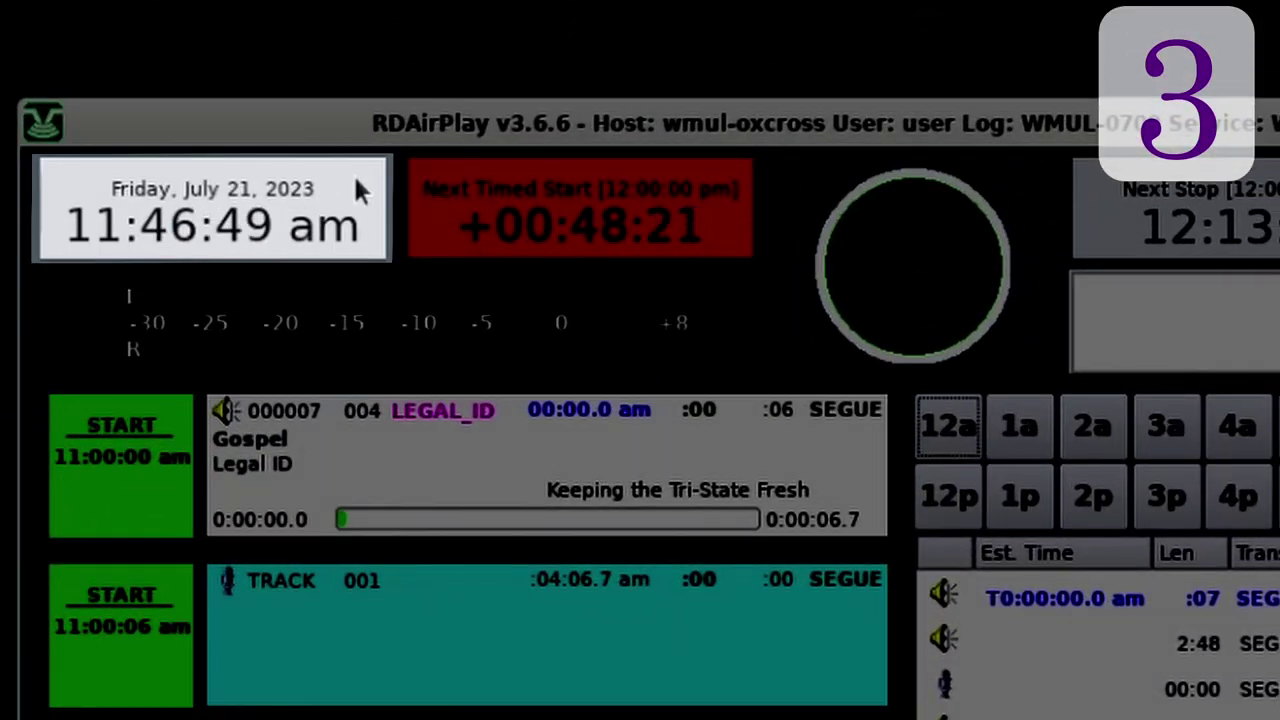
Switch the wall clock back and forth between the 12-hour and 24-hour time formats.
click(353, 173)
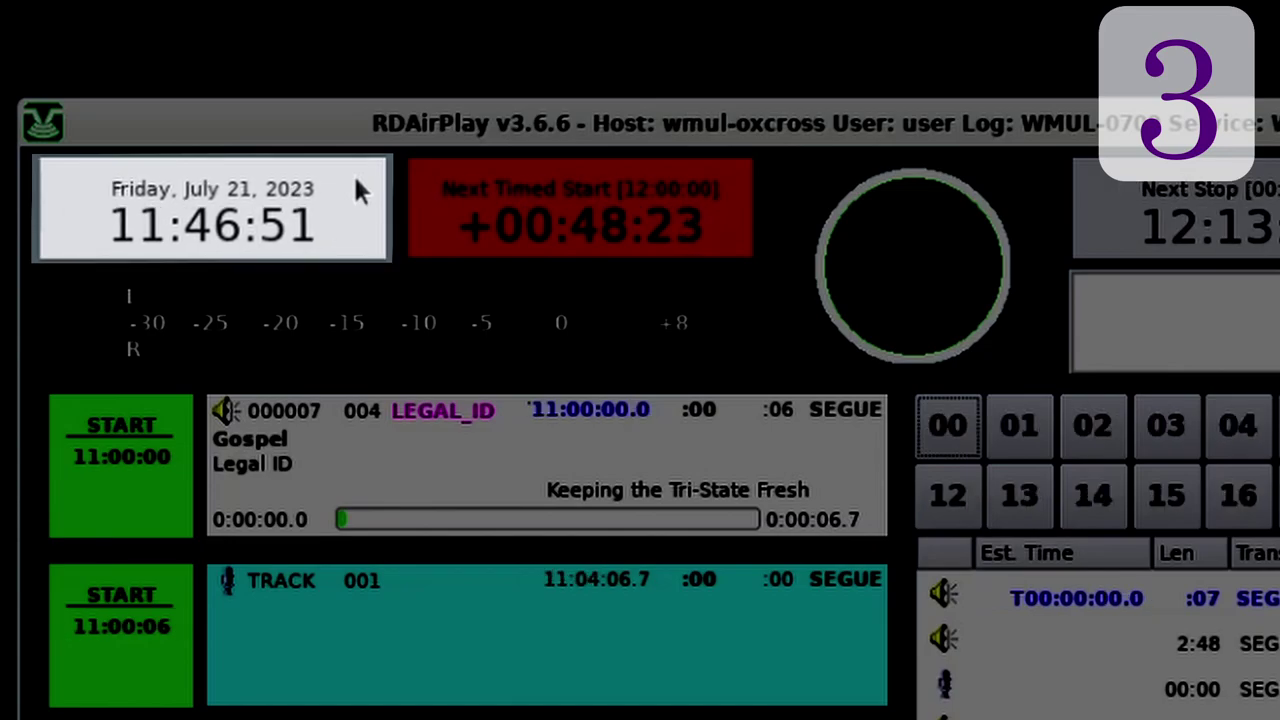
click(353, 173)
click(353, 173)
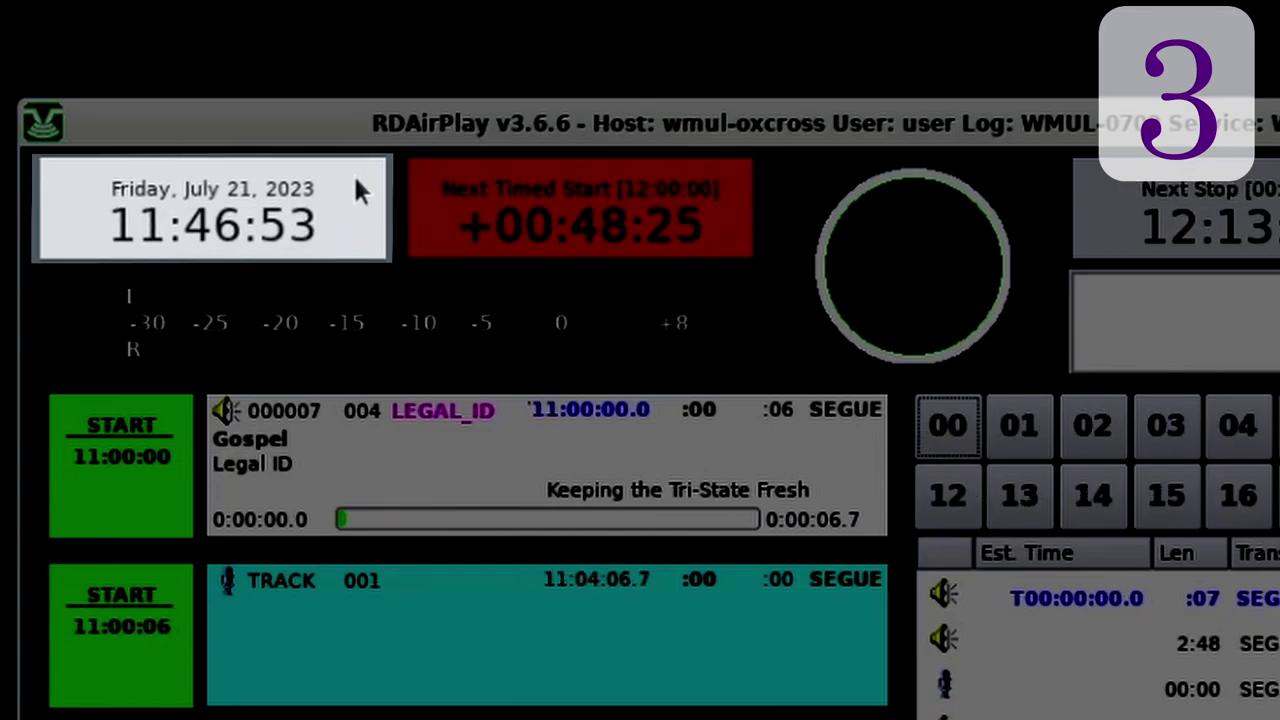
click(353, 173)
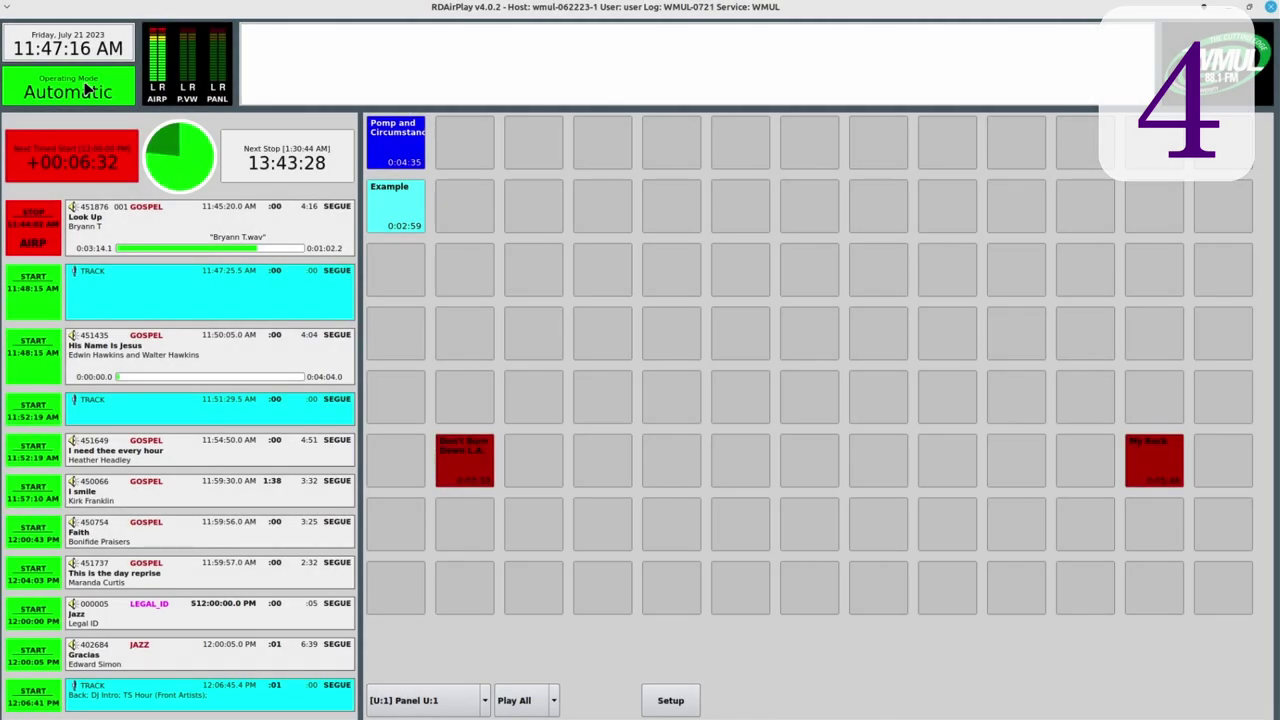
Change the operating mode from Automatic to LiveAssist and on to the following mode.
click(86, 90)
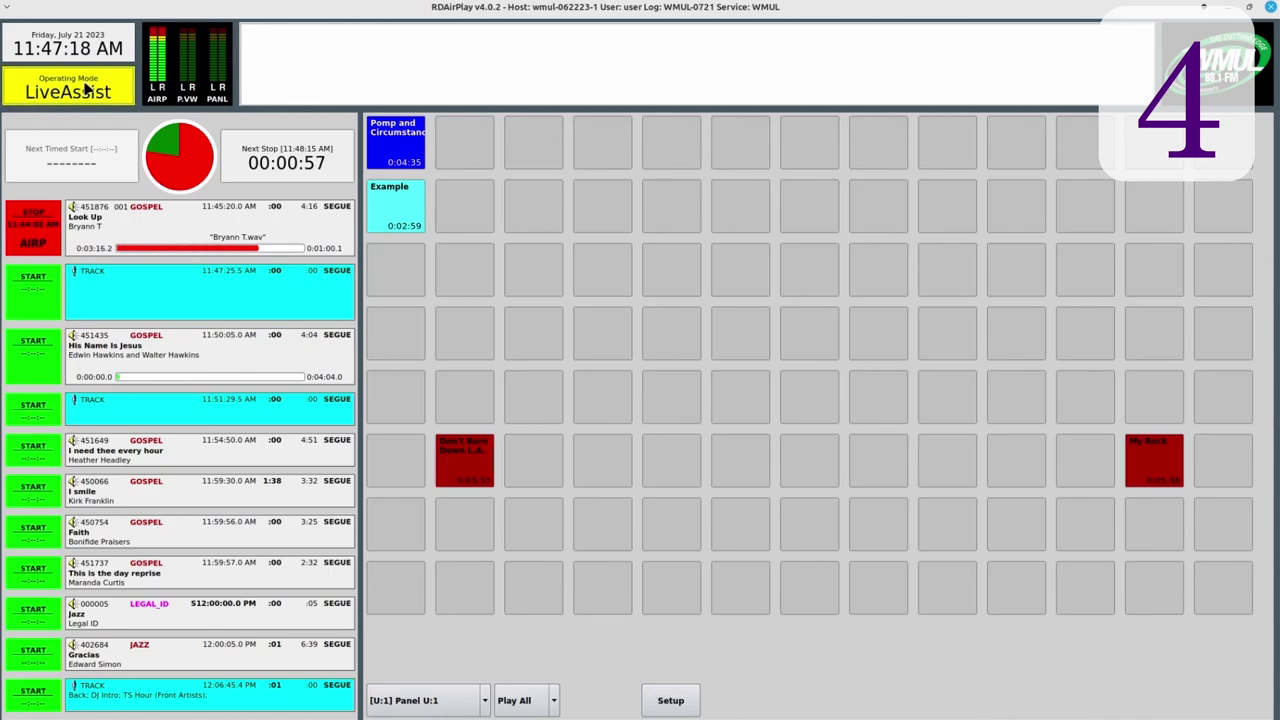
click(86, 90)
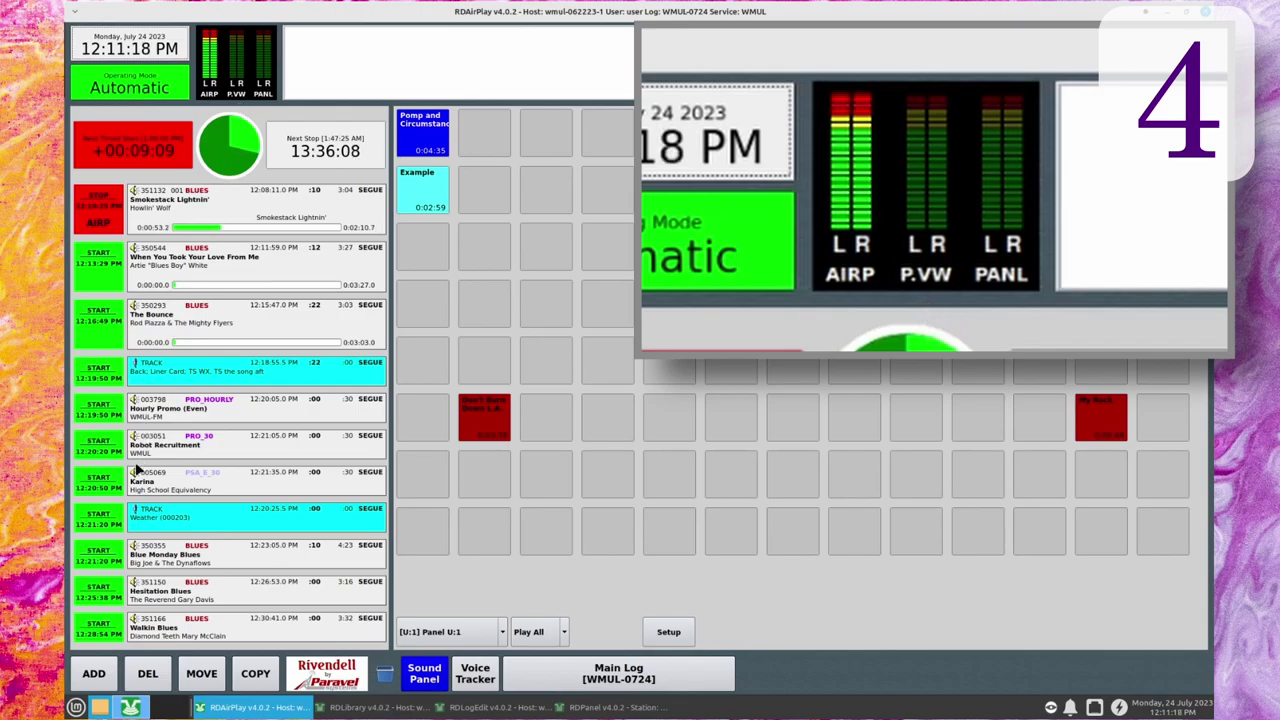
Open the cart selection for adding to the log, audition the cart Old World Saga, and stop its playback.
click(110, 676)
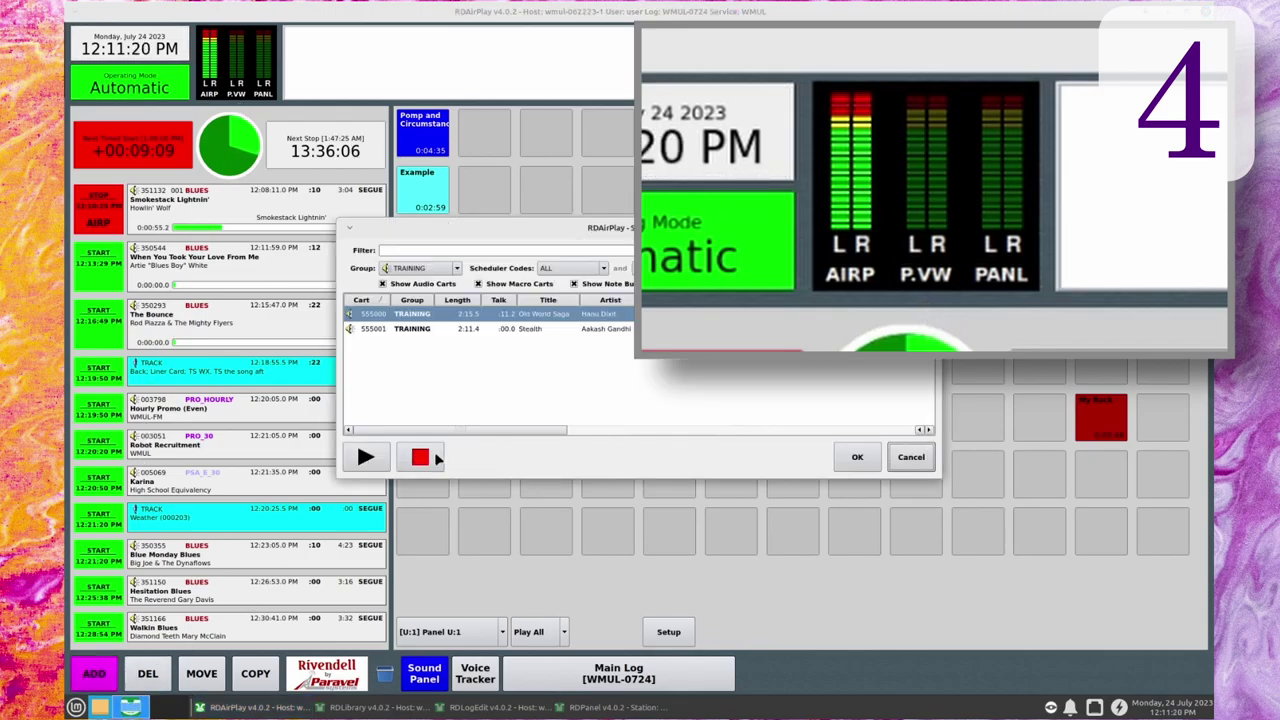
click(376, 456)
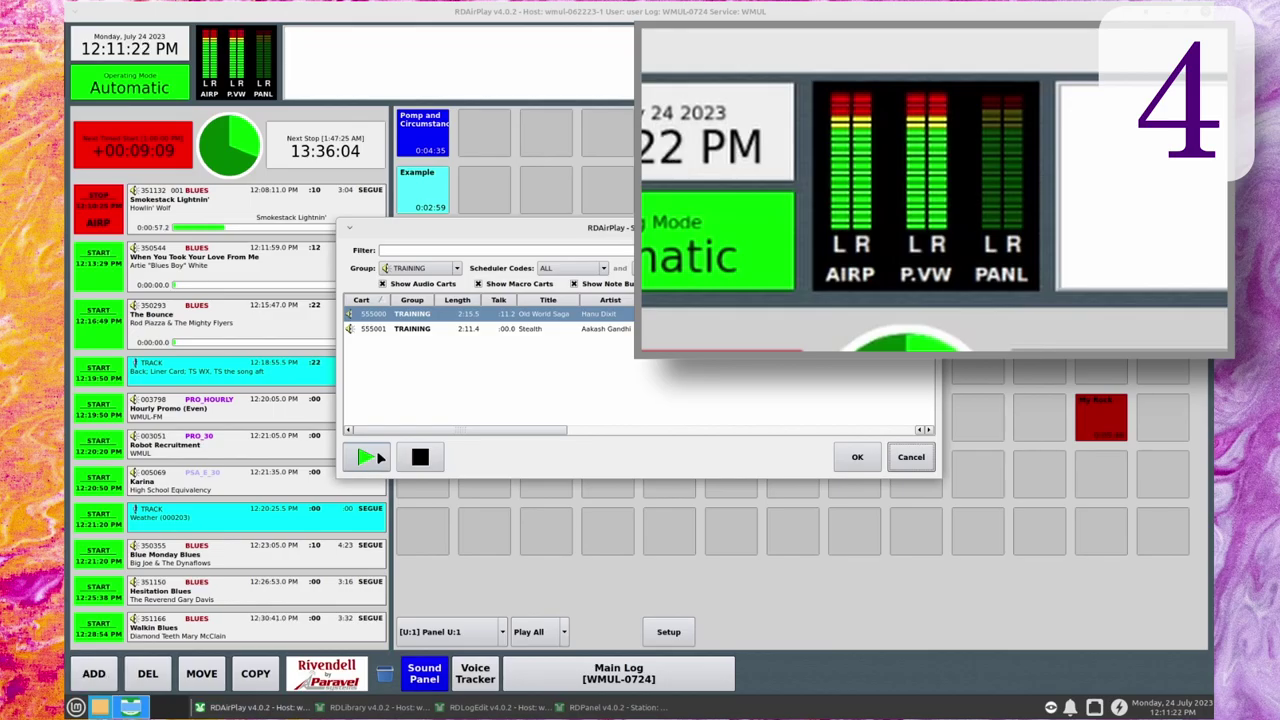
click(418, 457)
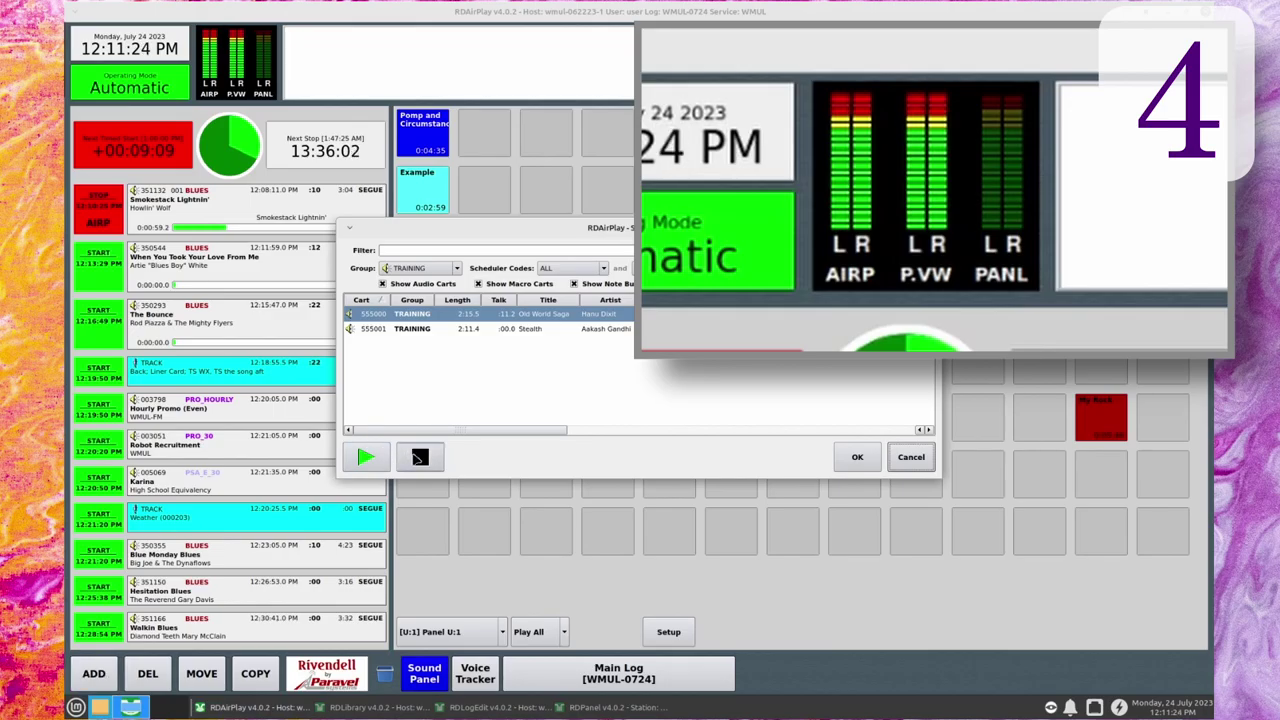
click(419, 457)
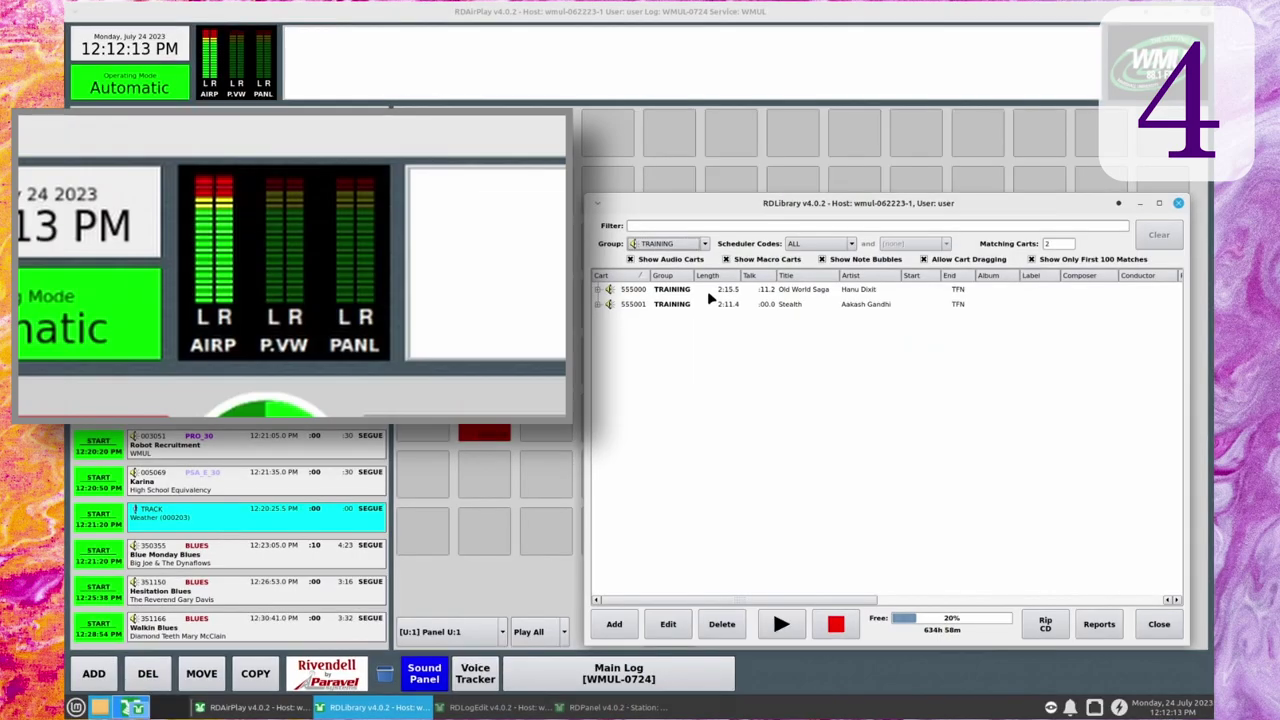
In RDLibrary, audition the TRAINING group's Old World Saga cart and stop its playback.
click(708, 292)
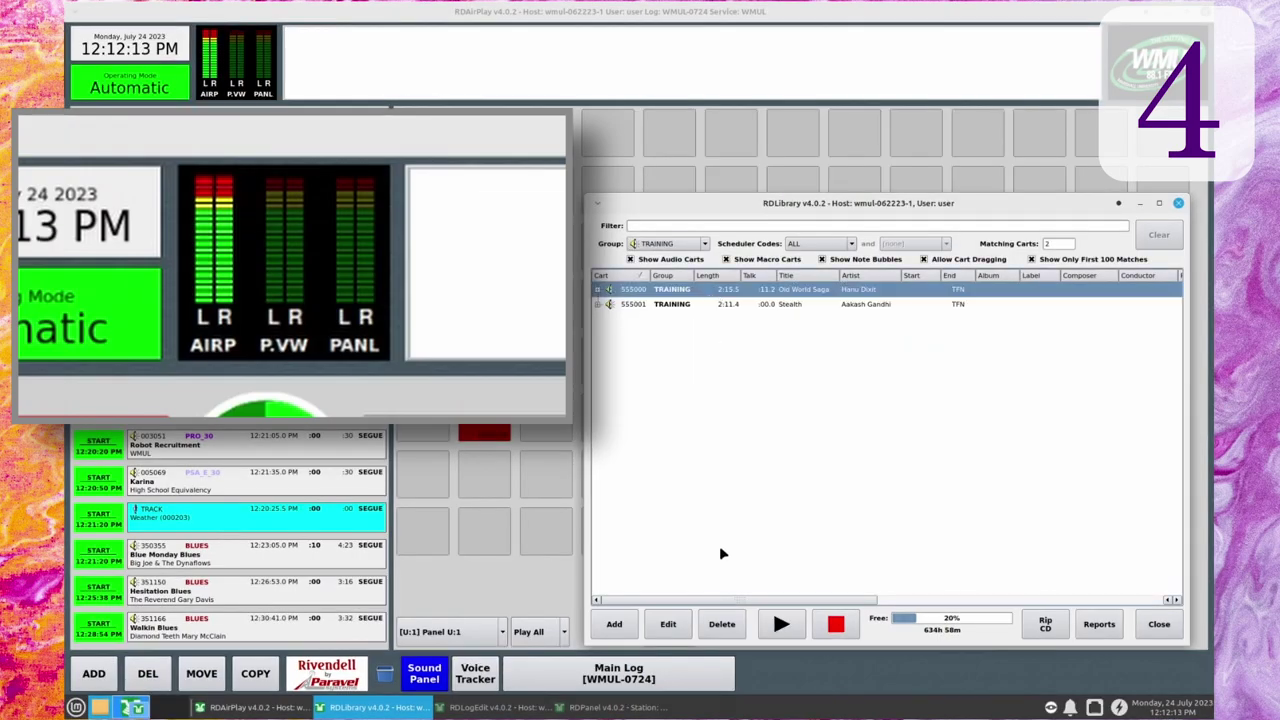
click(781, 624)
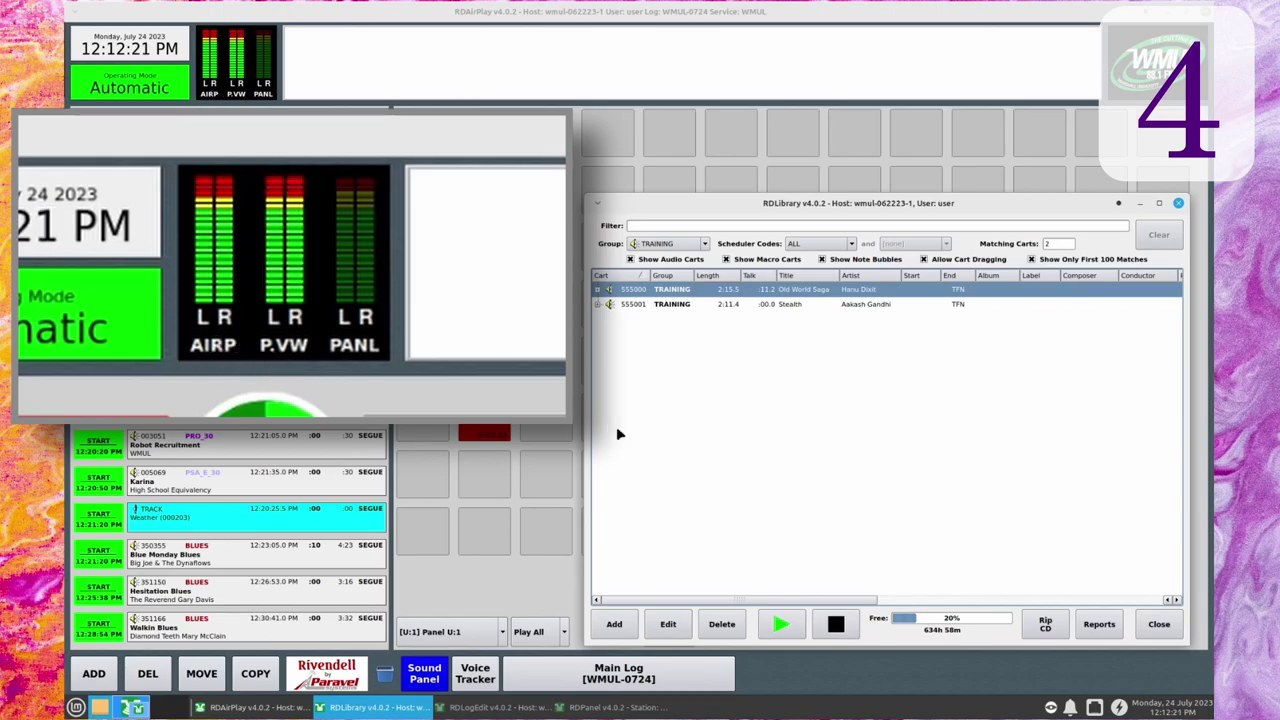
click(832, 624)
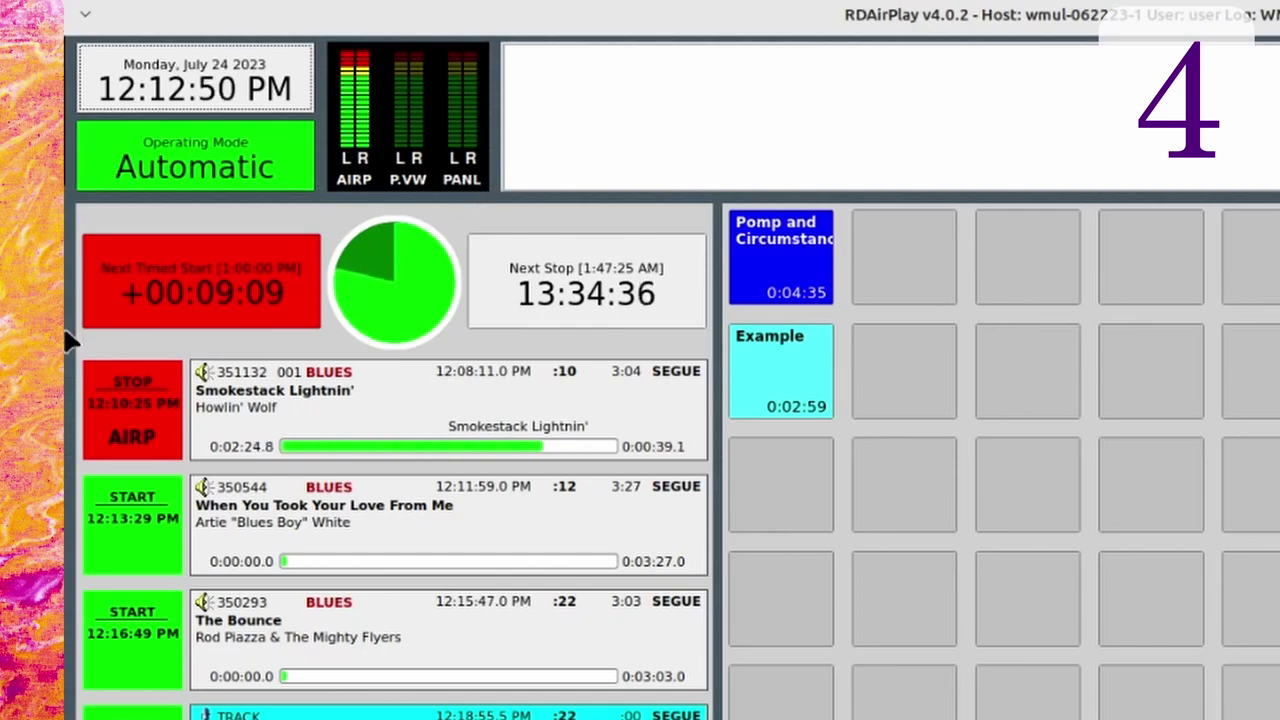
Play the Example cart from the sound panel.
click(798, 285)
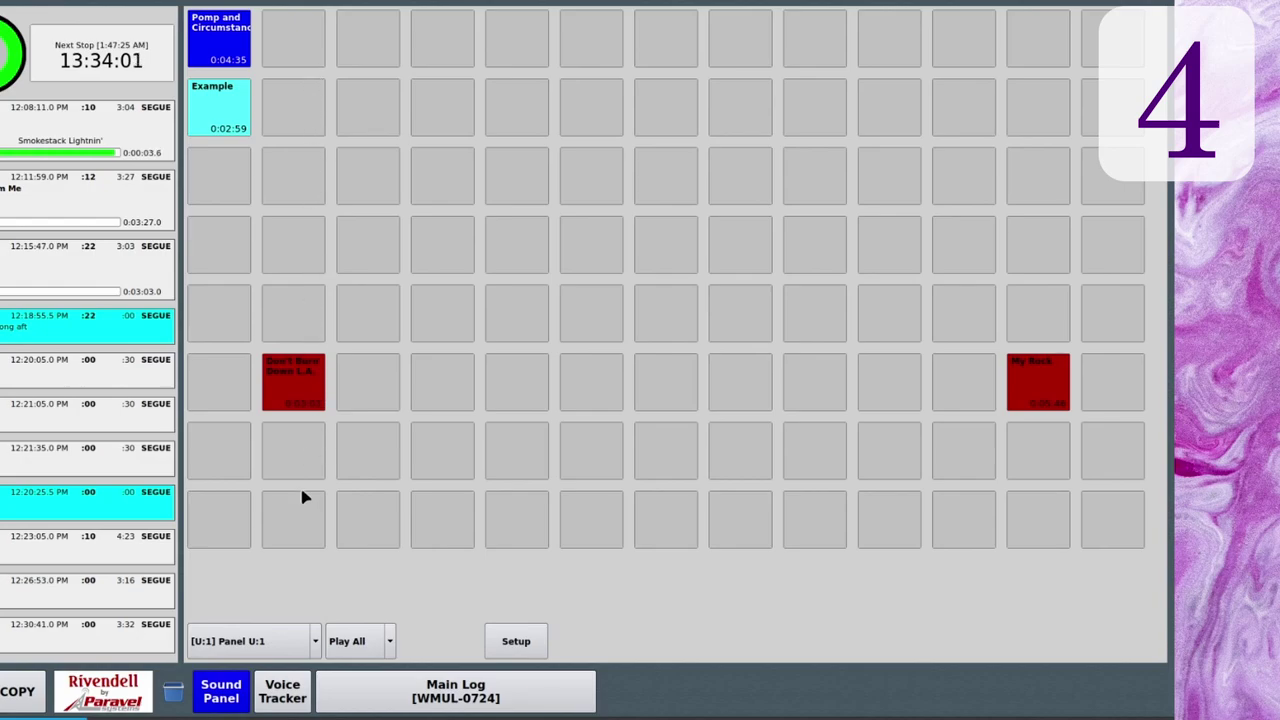
Open the Voice Tracker, browse the log's columns and upcoming events, and select the Whatever it Takes and Gracias entries.
click(285, 690)
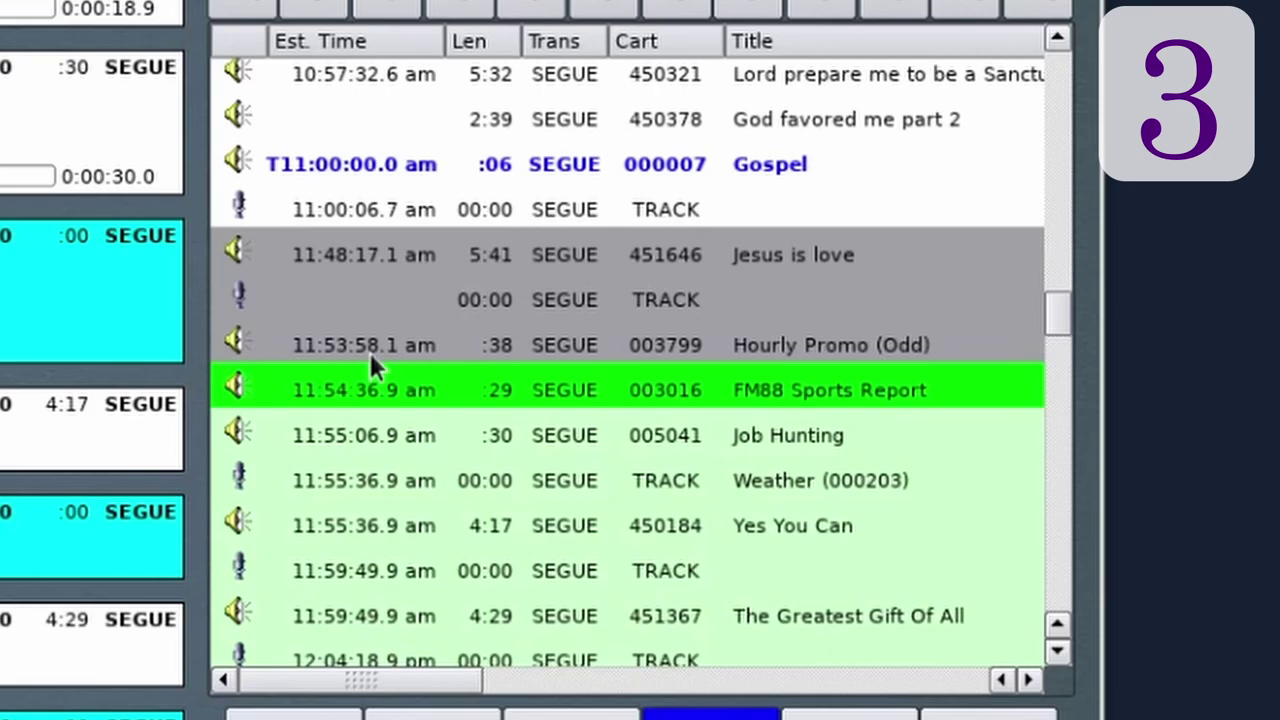
drag(414, 684, 740, 700)
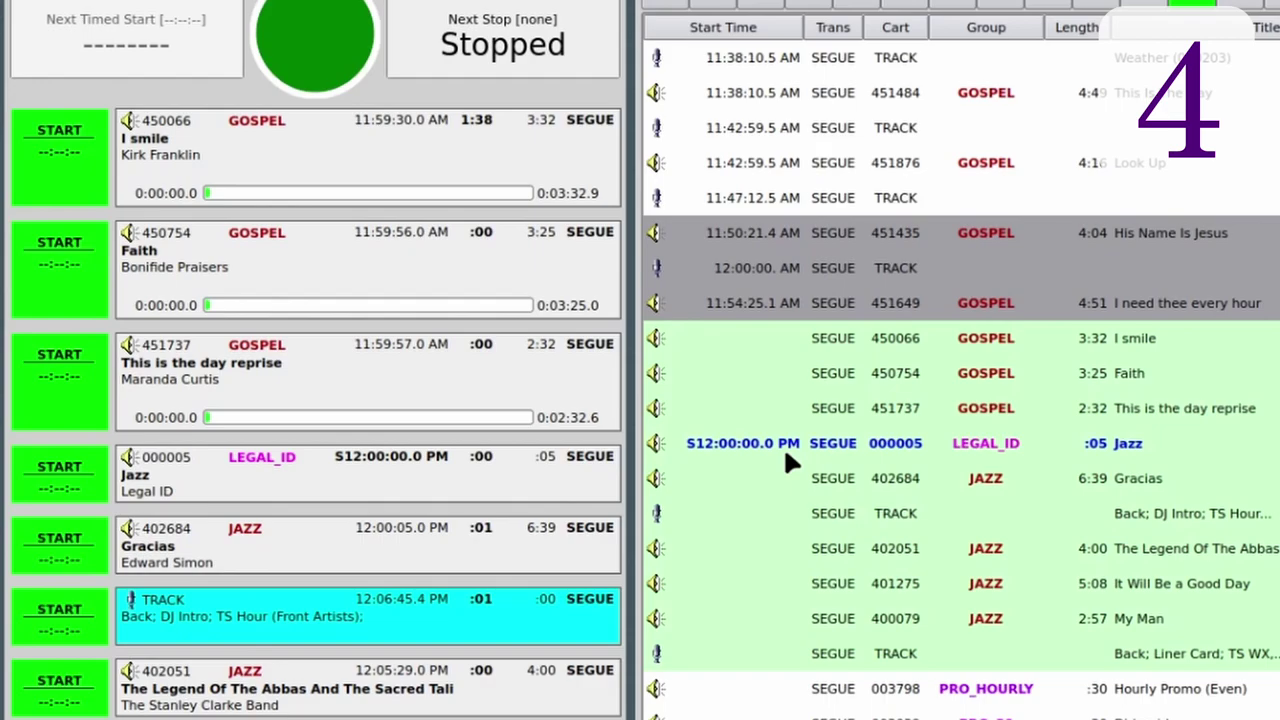
scroll(785, 455, down, 3)
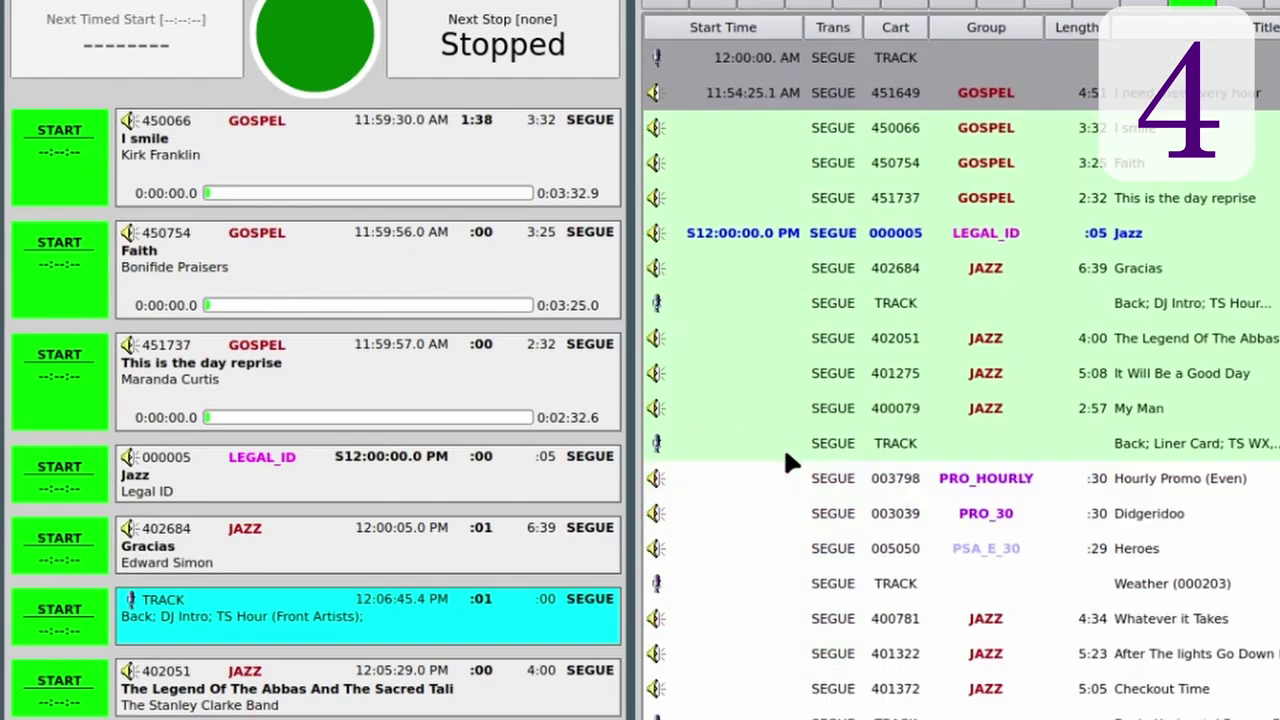
click(870, 514)
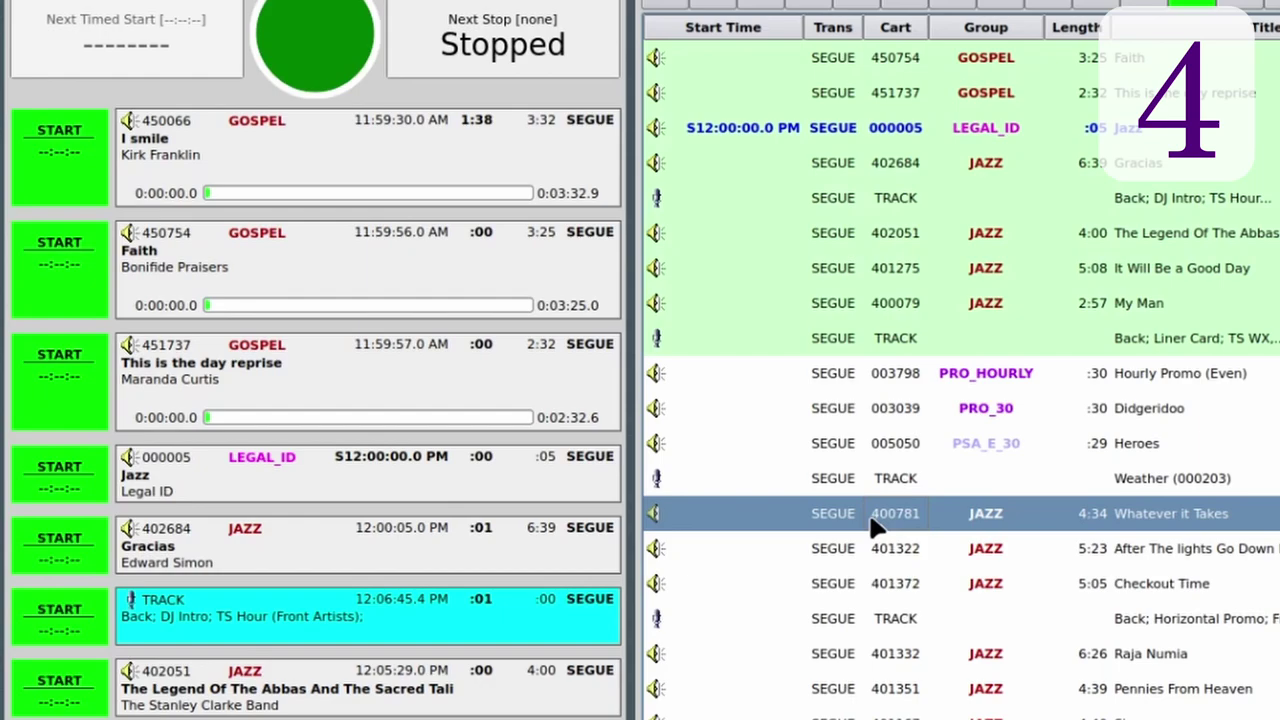
click(880, 167)
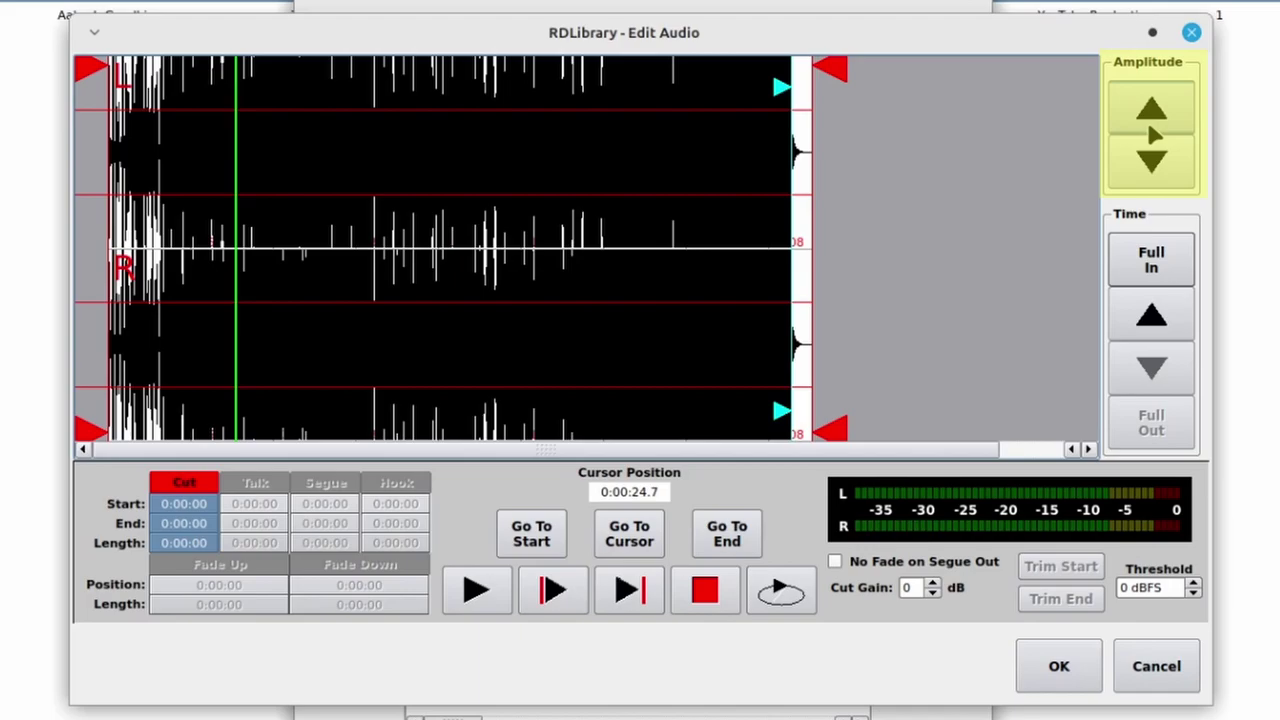
Increase and reduce the amplitude zoom of the waveform in the Edit Audio dialog.
click(1152, 138)
click(1152, 138)
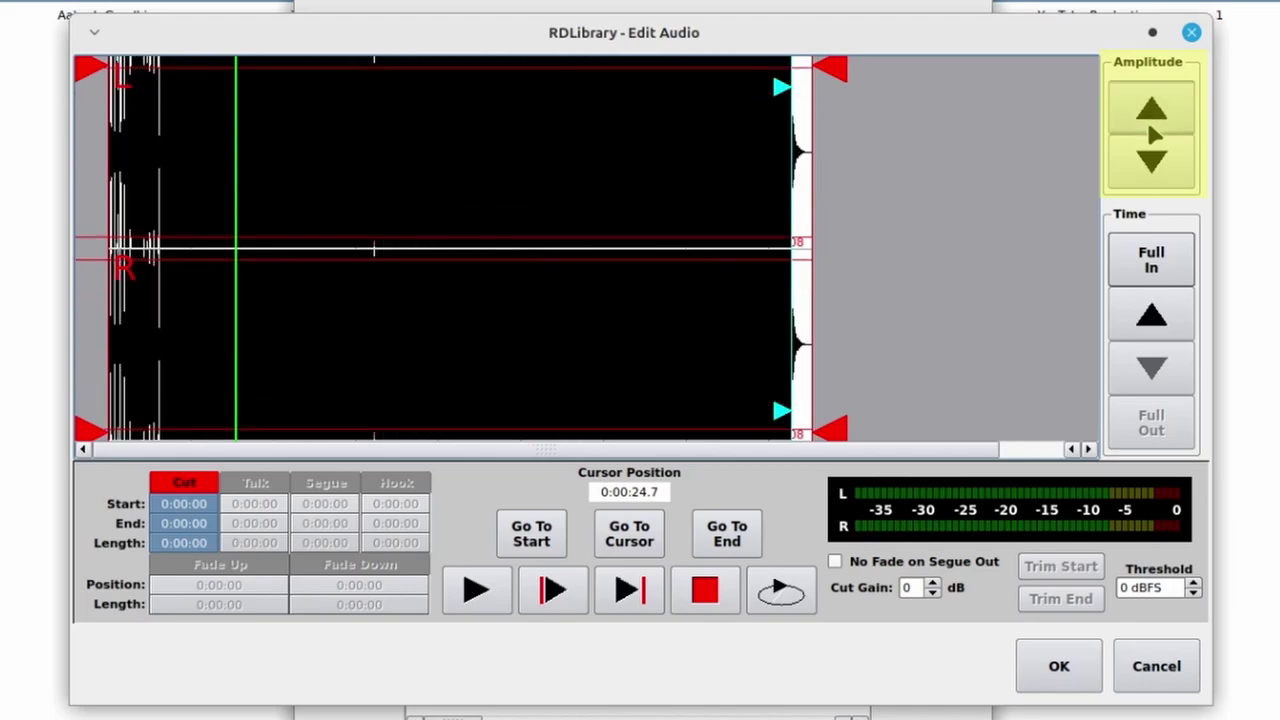
click(1152, 165)
click(1152, 165)
click(1150, 165)
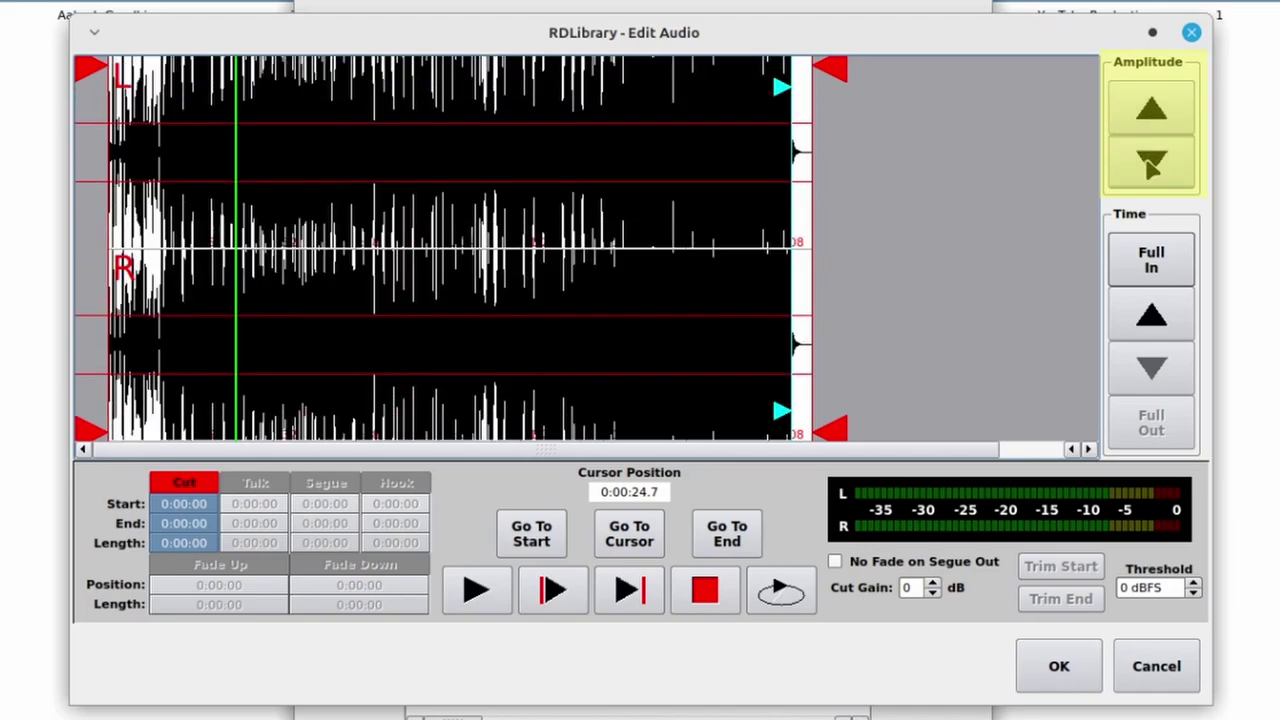
click(1148, 160)
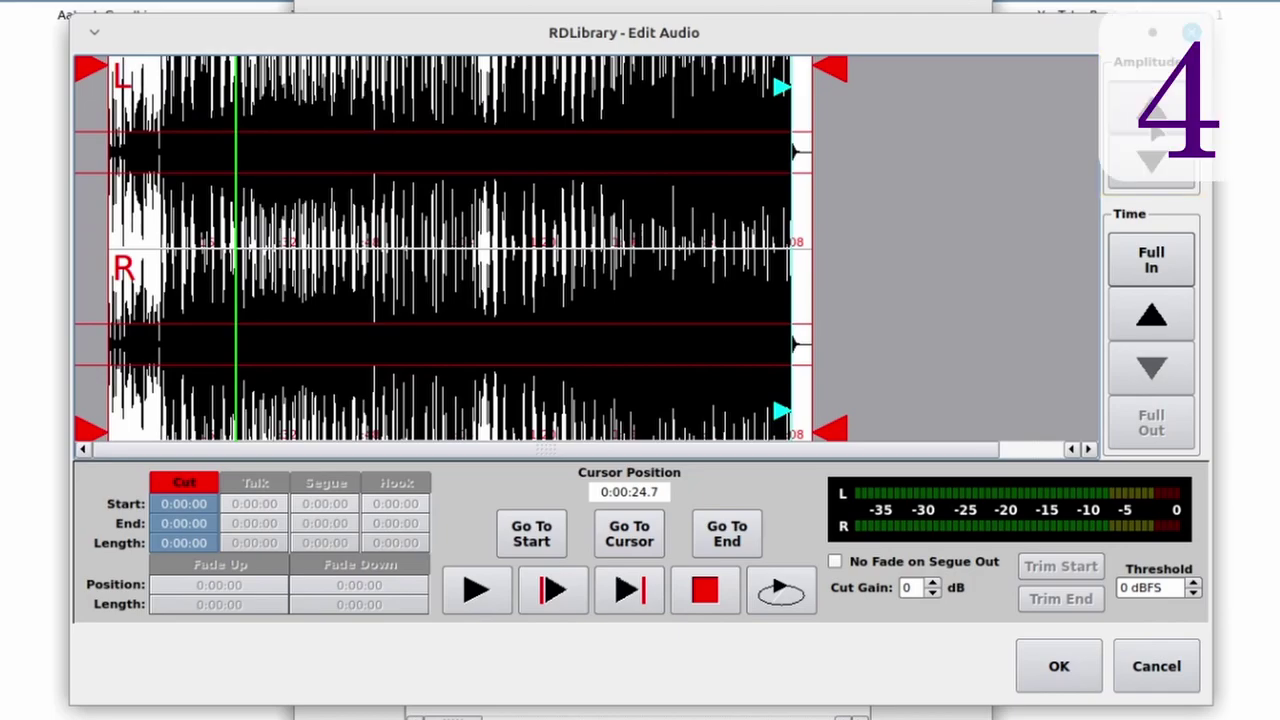
Zoom the waveform's time scale fully in, fully out, and stepwise back in to maximum zoom.
click(1152, 265)
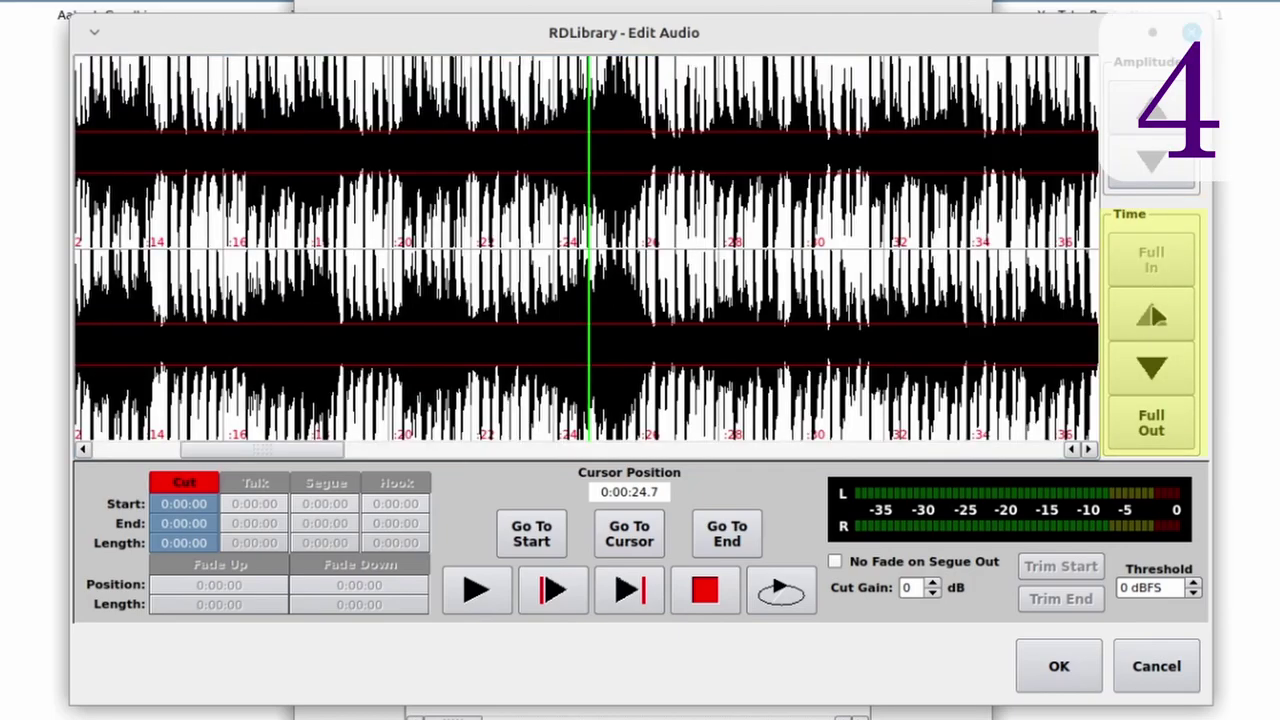
click(1165, 430)
click(1165, 337)
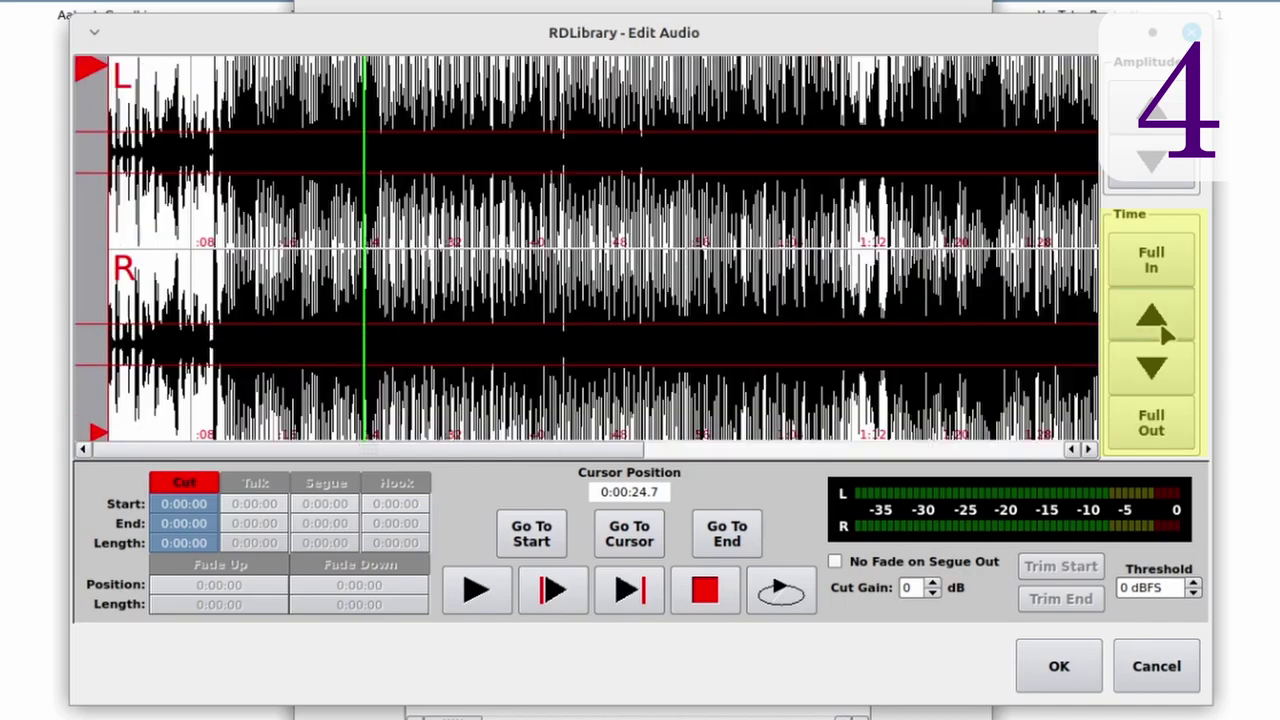
click(1165, 337)
click(1165, 337)
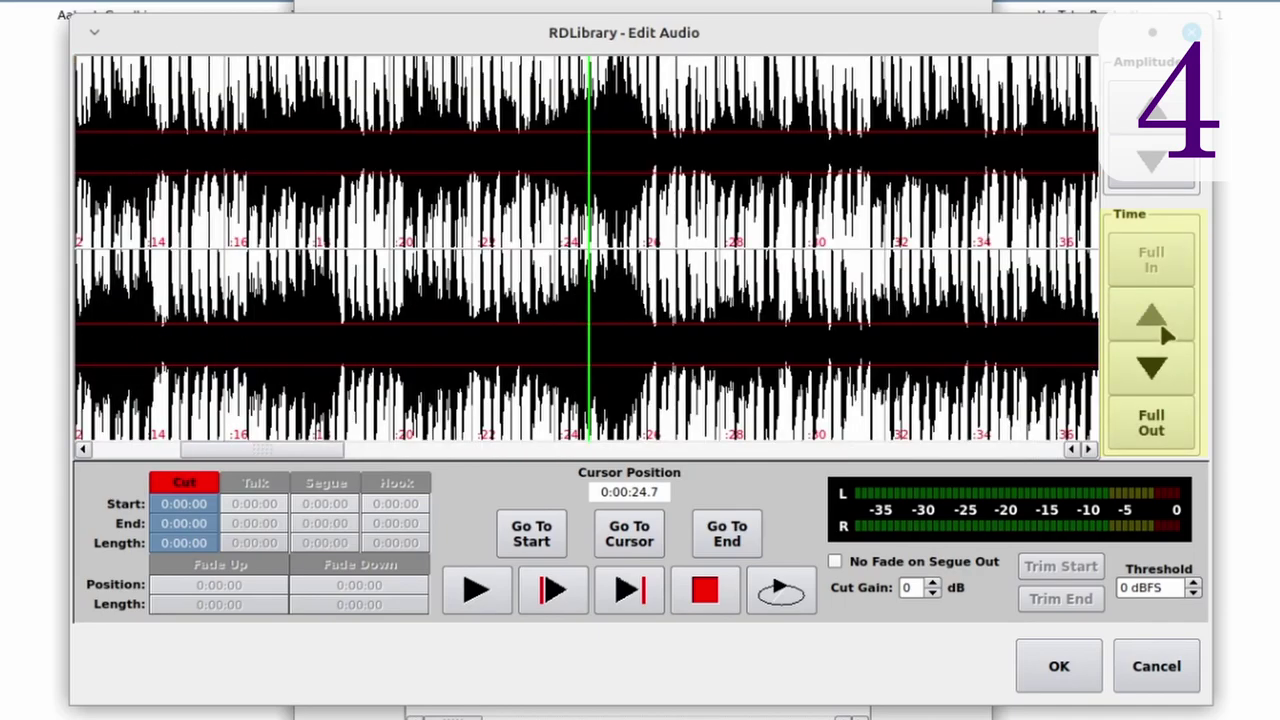
Jump the waveform view to the cut's start, its end, and back to the cursor position.
click(629, 533)
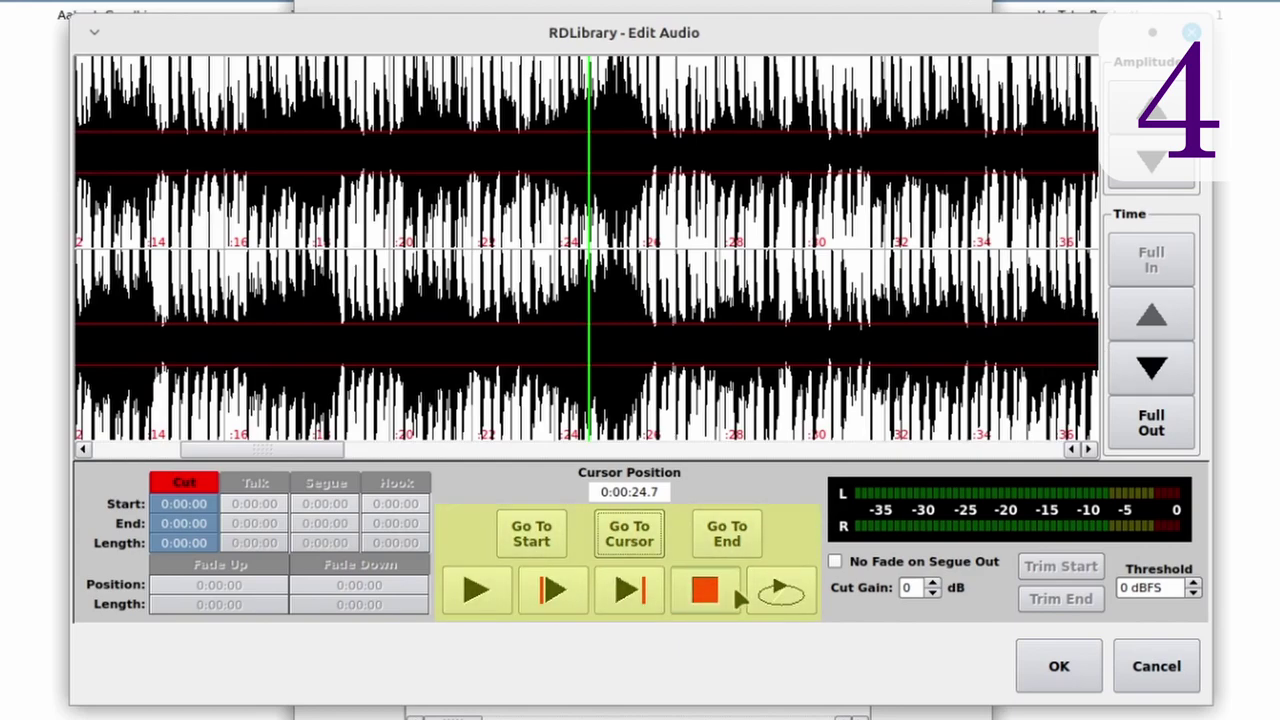
click(531, 538)
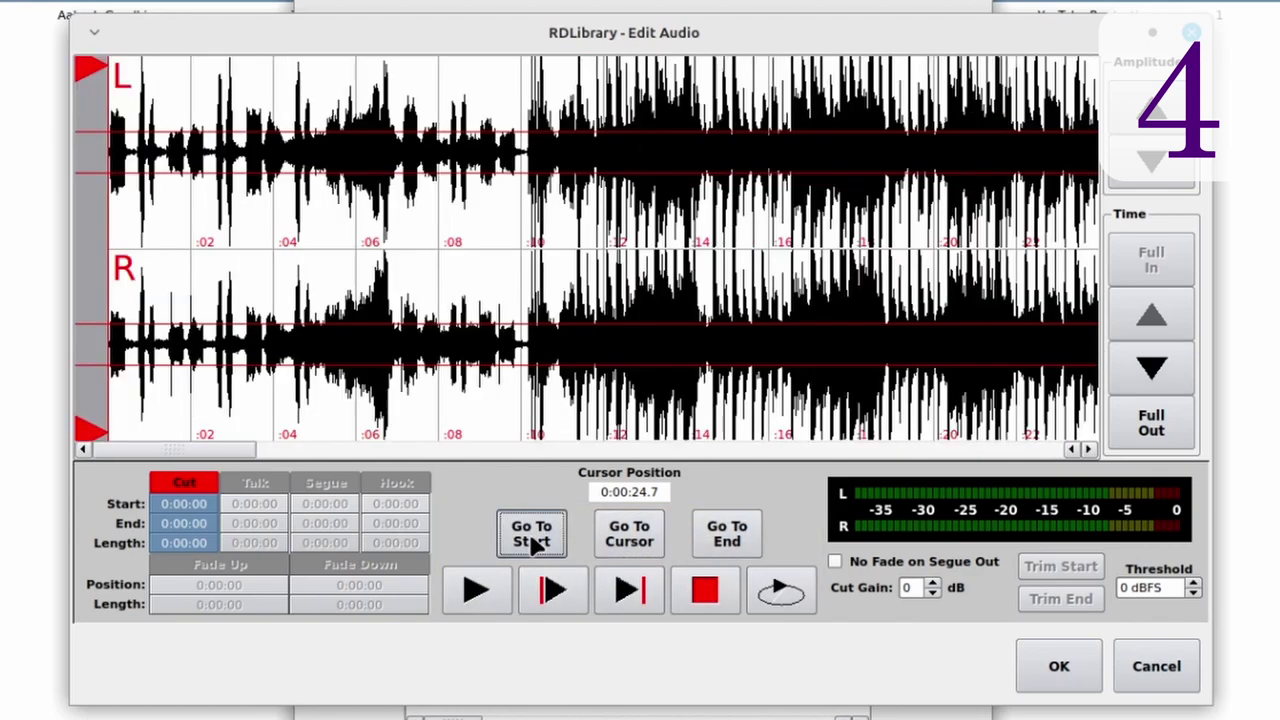
click(720, 540)
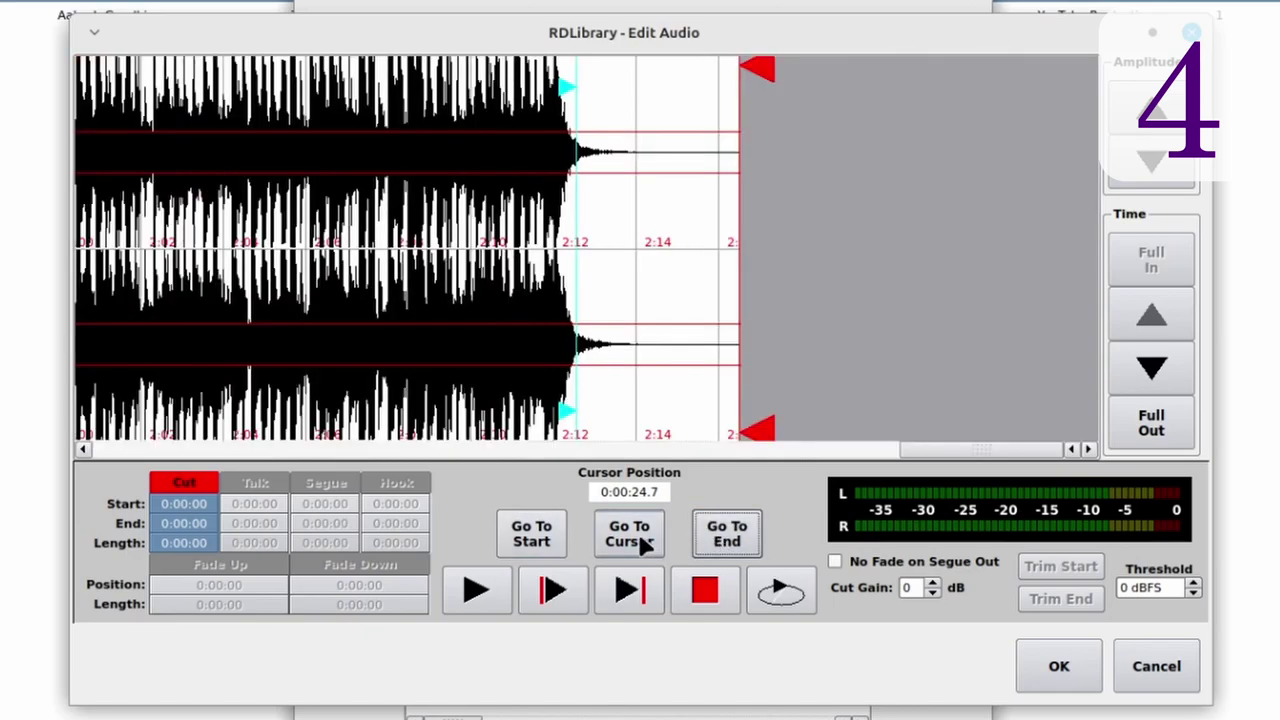
click(643, 540)
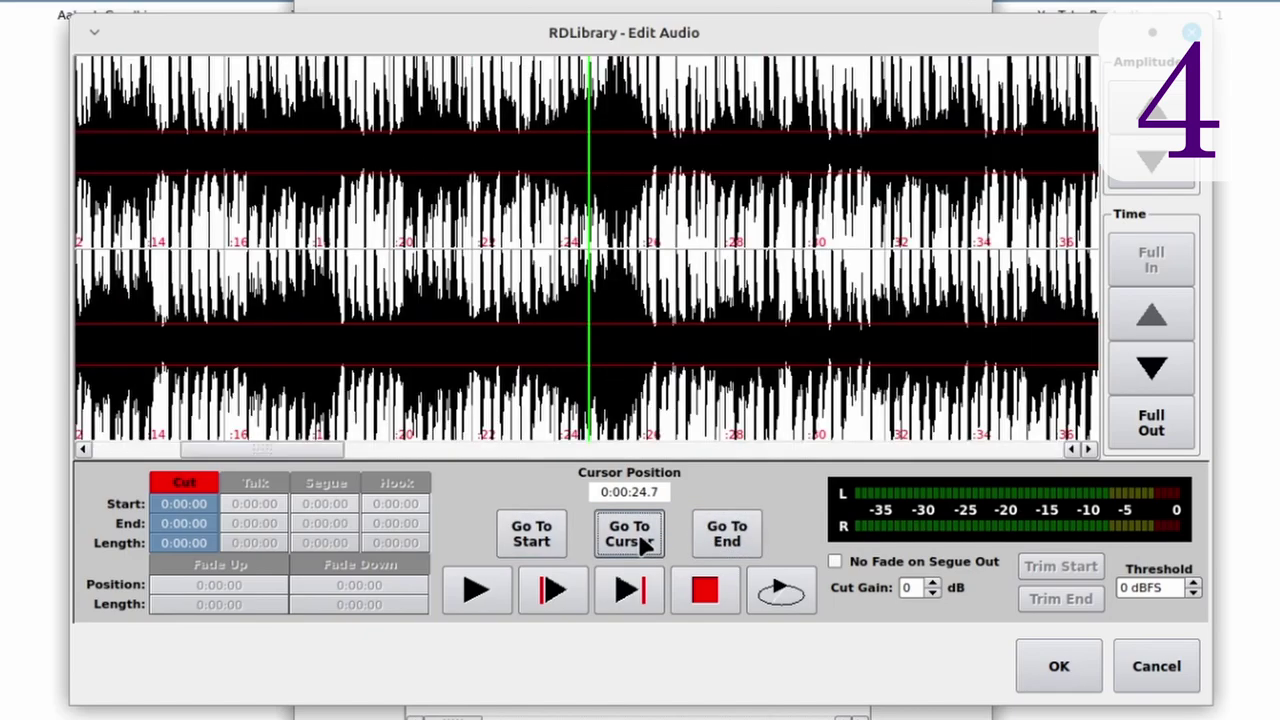
Place the playback cursor at about 0:01:05.2 in the waveform and play the audio from there.
scroll(430, 420, down, 5)
click(448, 380)
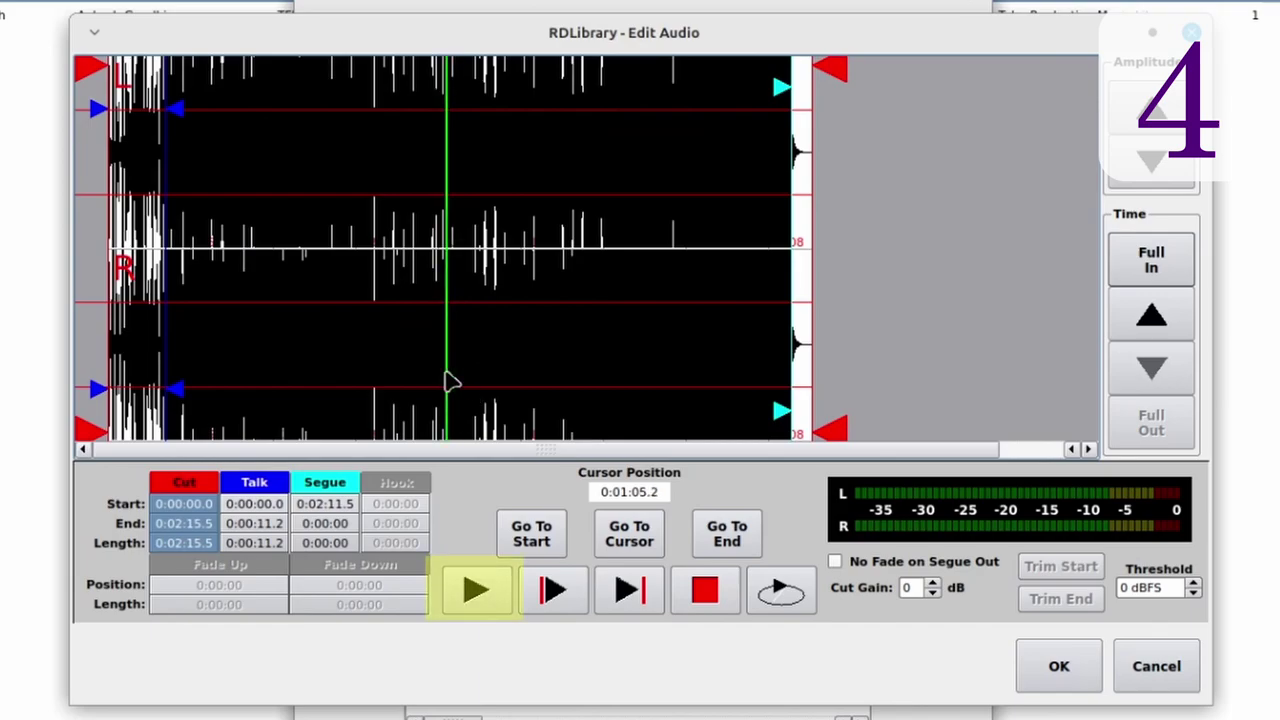
click(471, 589)
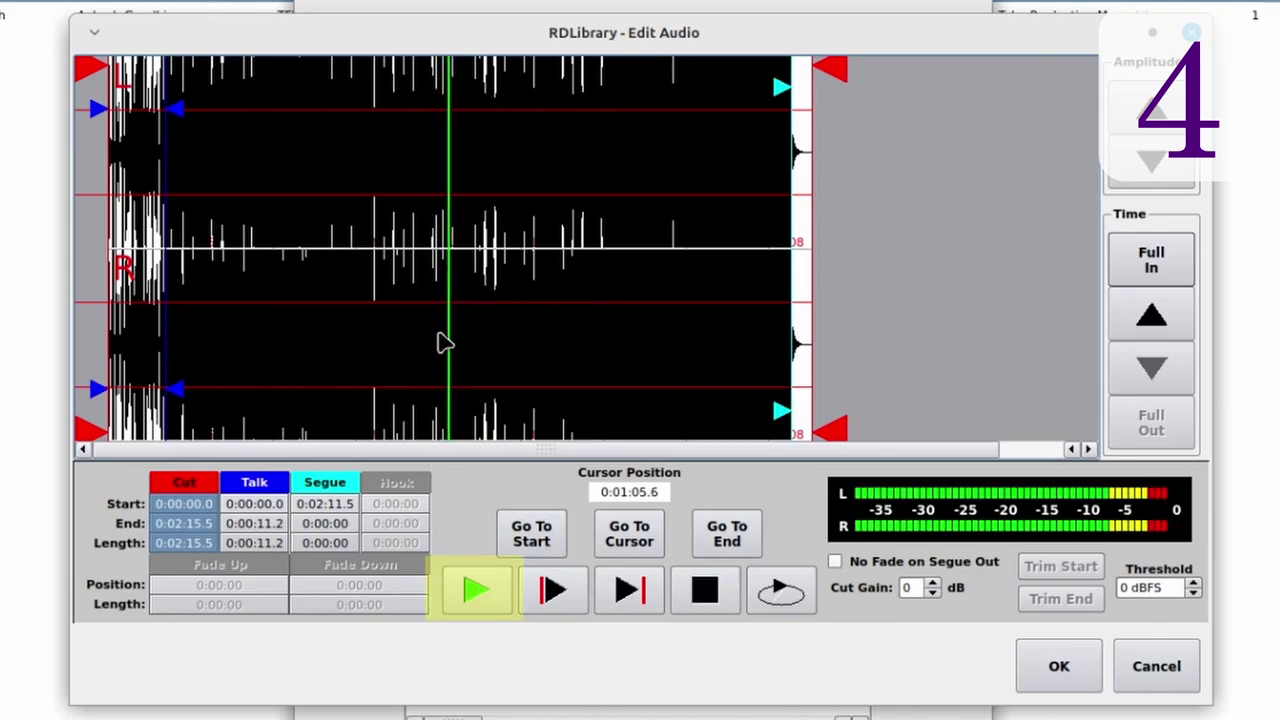
Move the playback cursor to about 0:00:57, 0:00:40 and 0:01:39 while the audio plays, and stop playback.
click(405, 323)
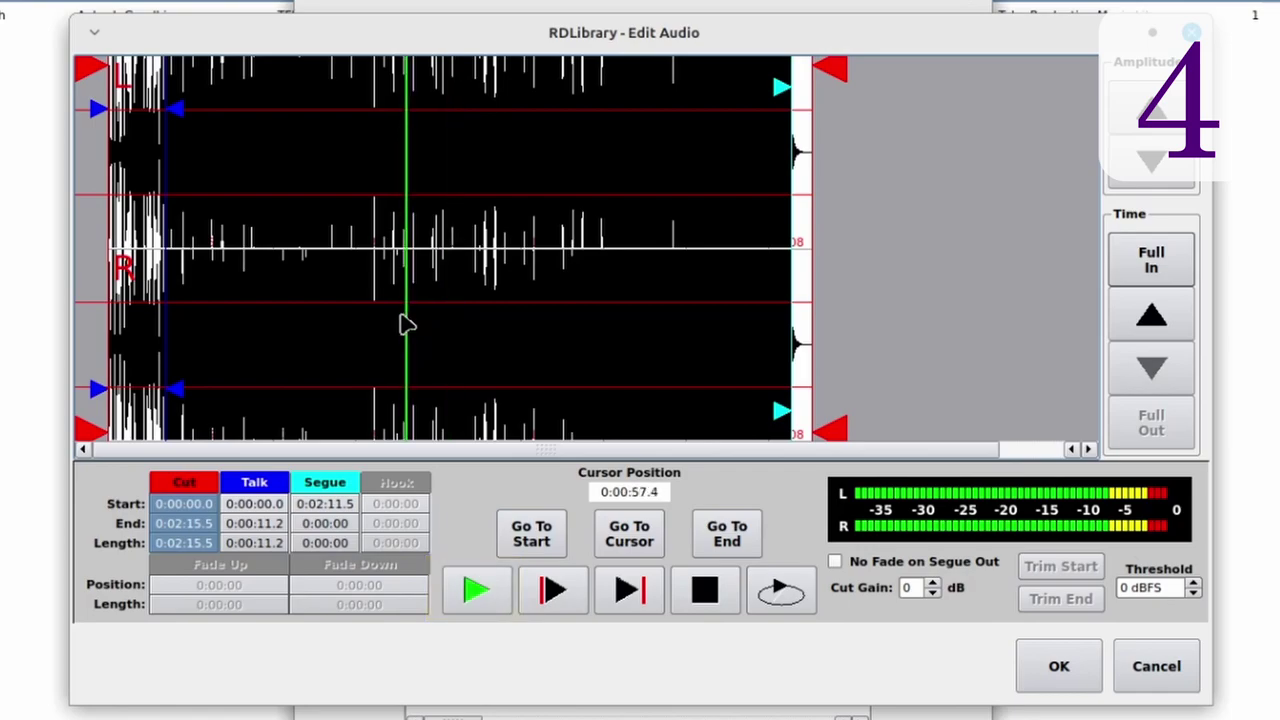
click(315, 318)
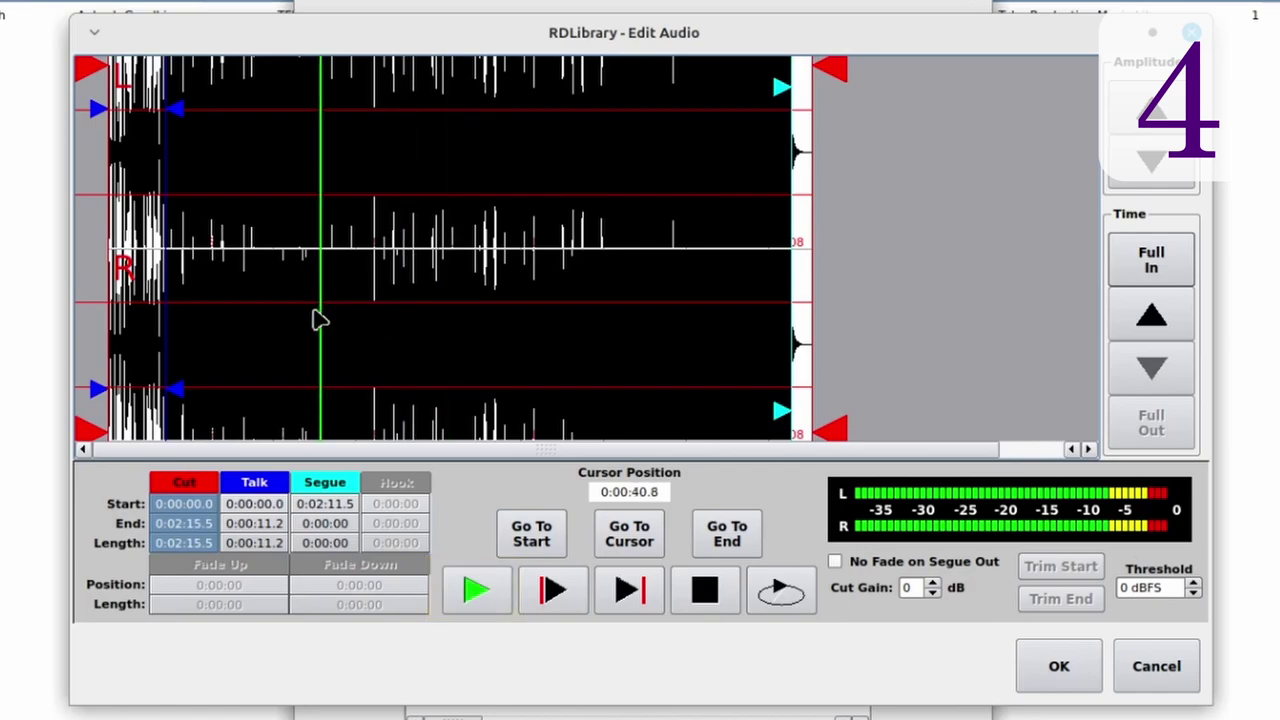
click(620, 320)
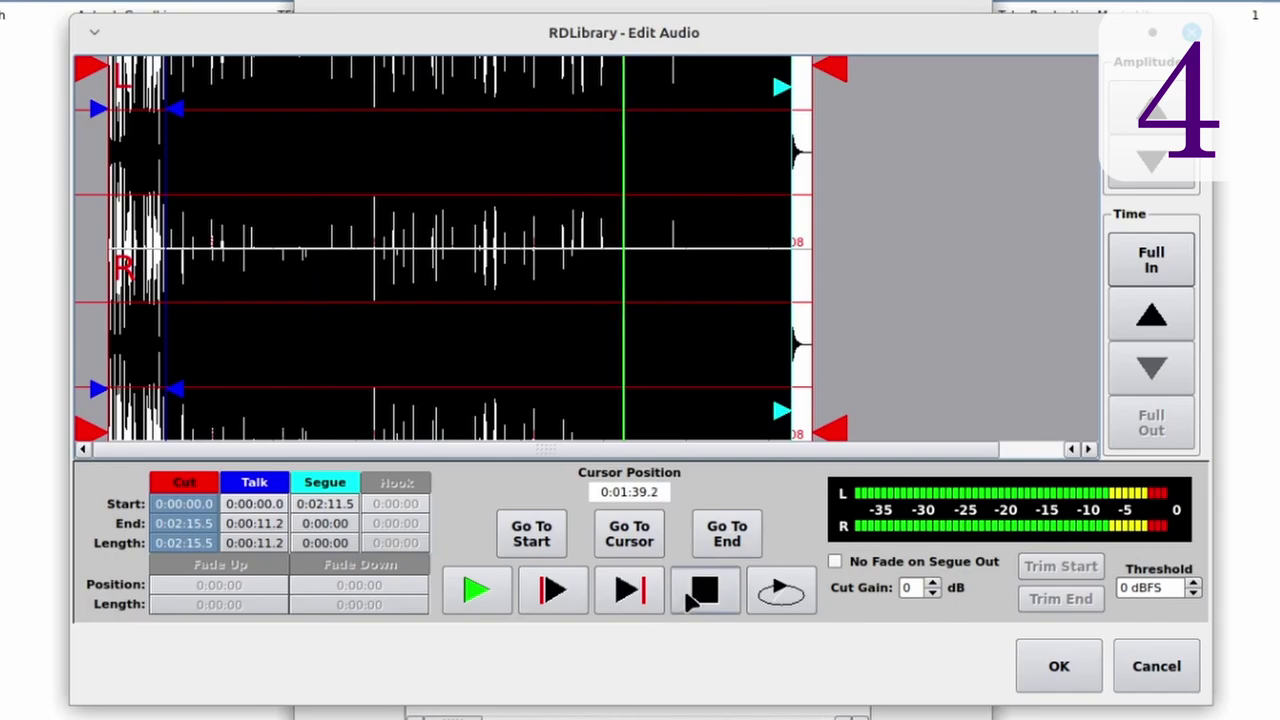
click(690, 598)
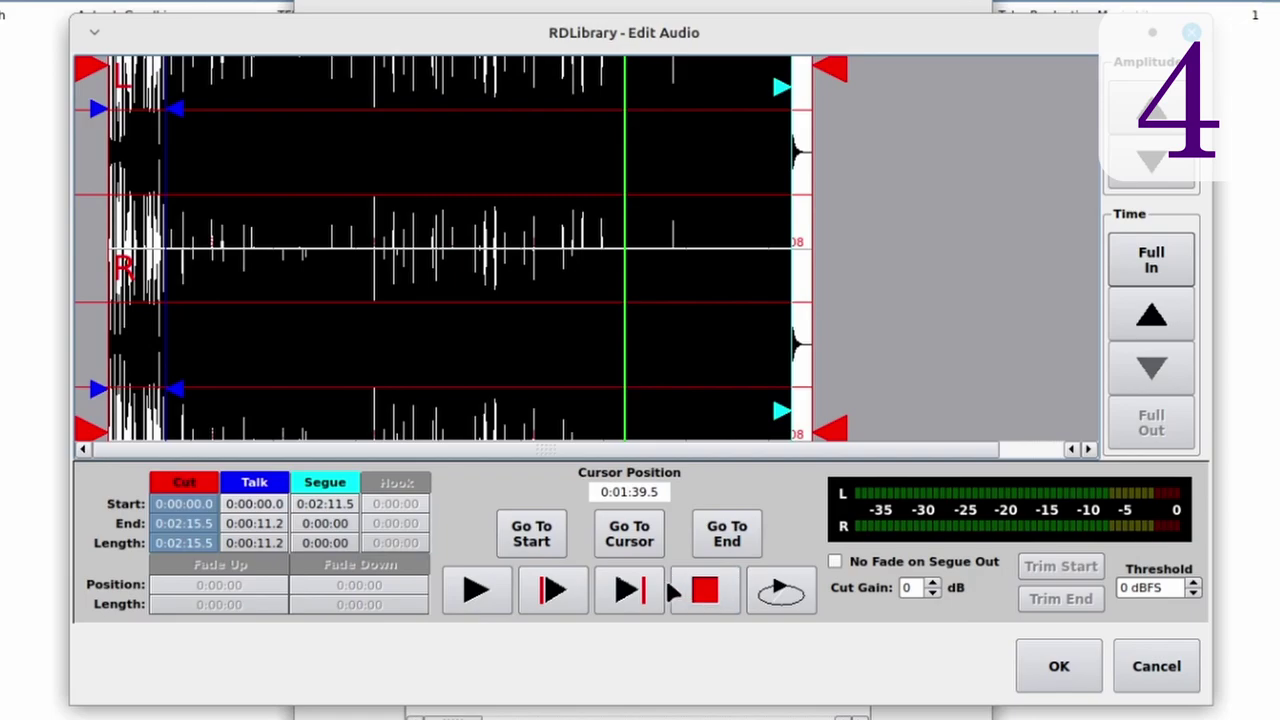
Make the Talk, Segue and Cut marker pairs the active set in turn.
click(172, 115)
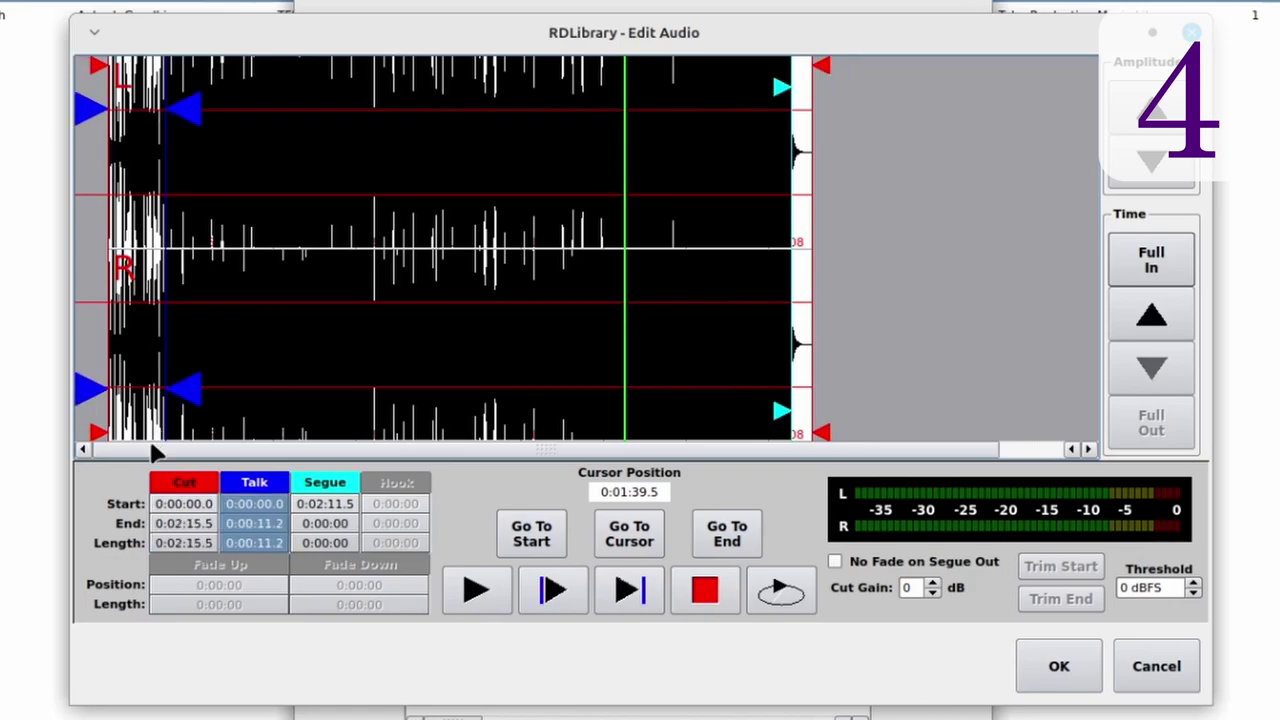
click(310, 505)
click(252, 505)
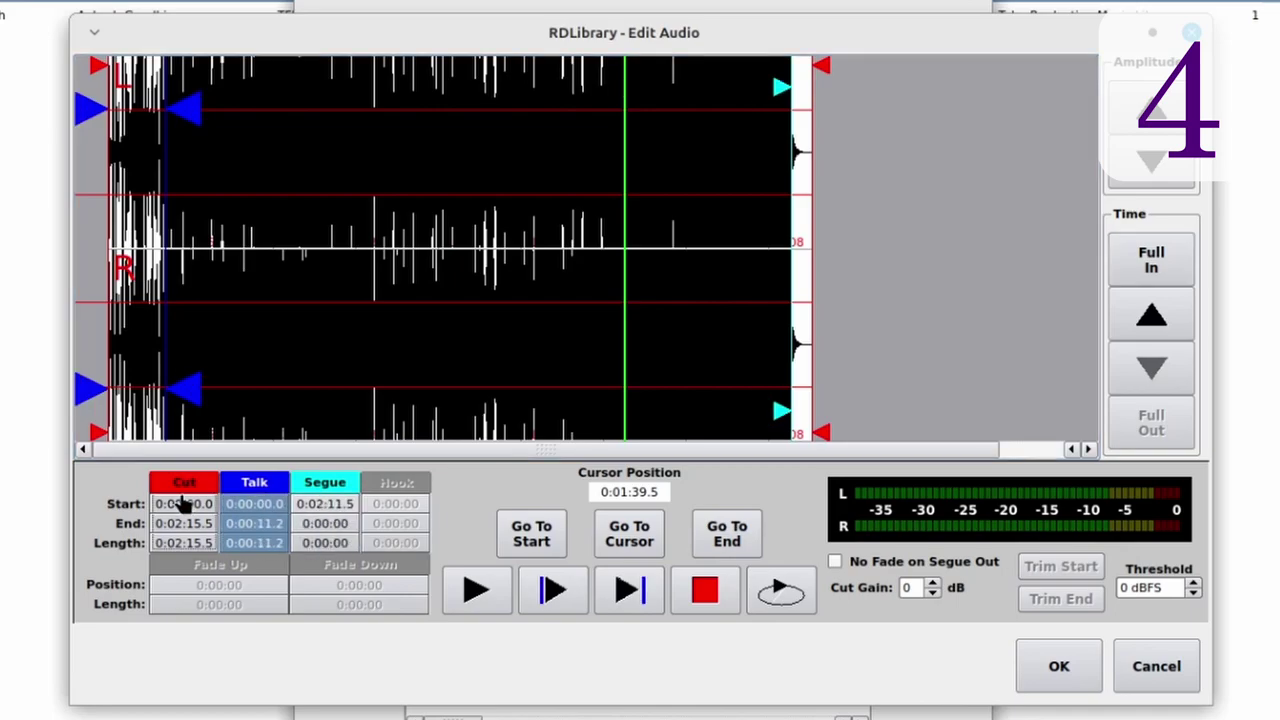
click(183, 505)
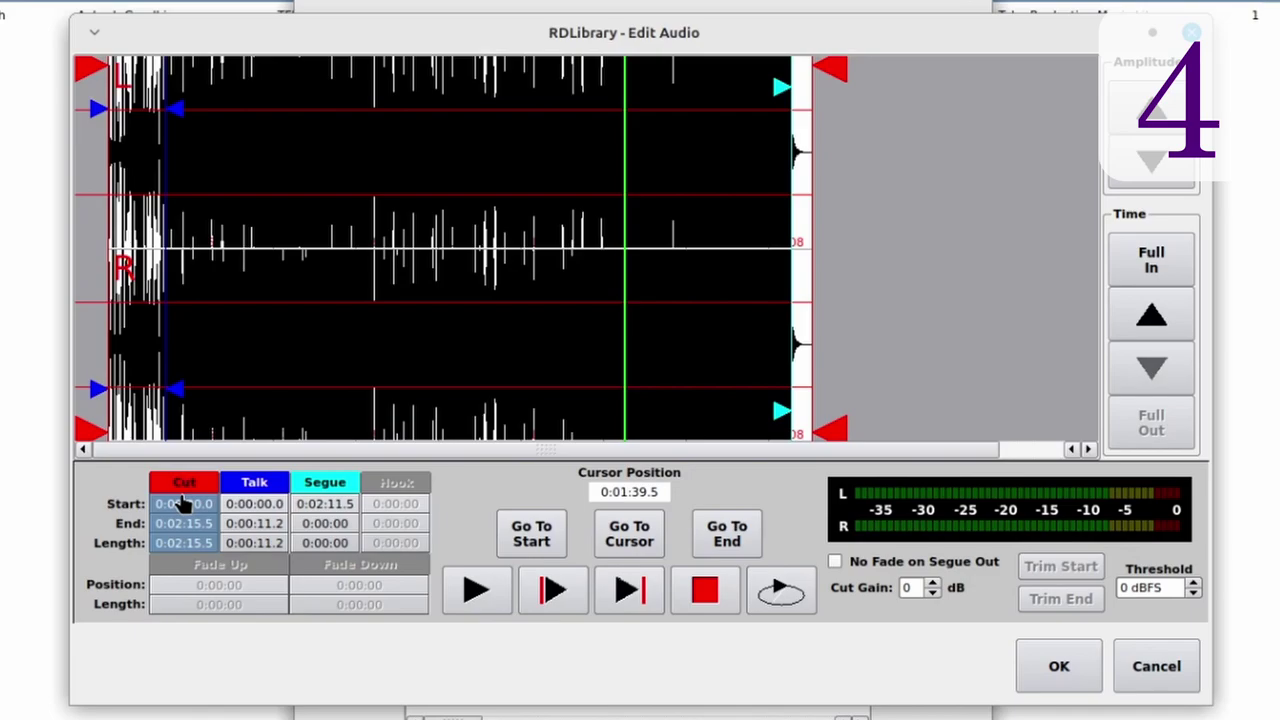
Audition the audio from the Talk start marker, and again from the Segue start marker.
click(260, 510)
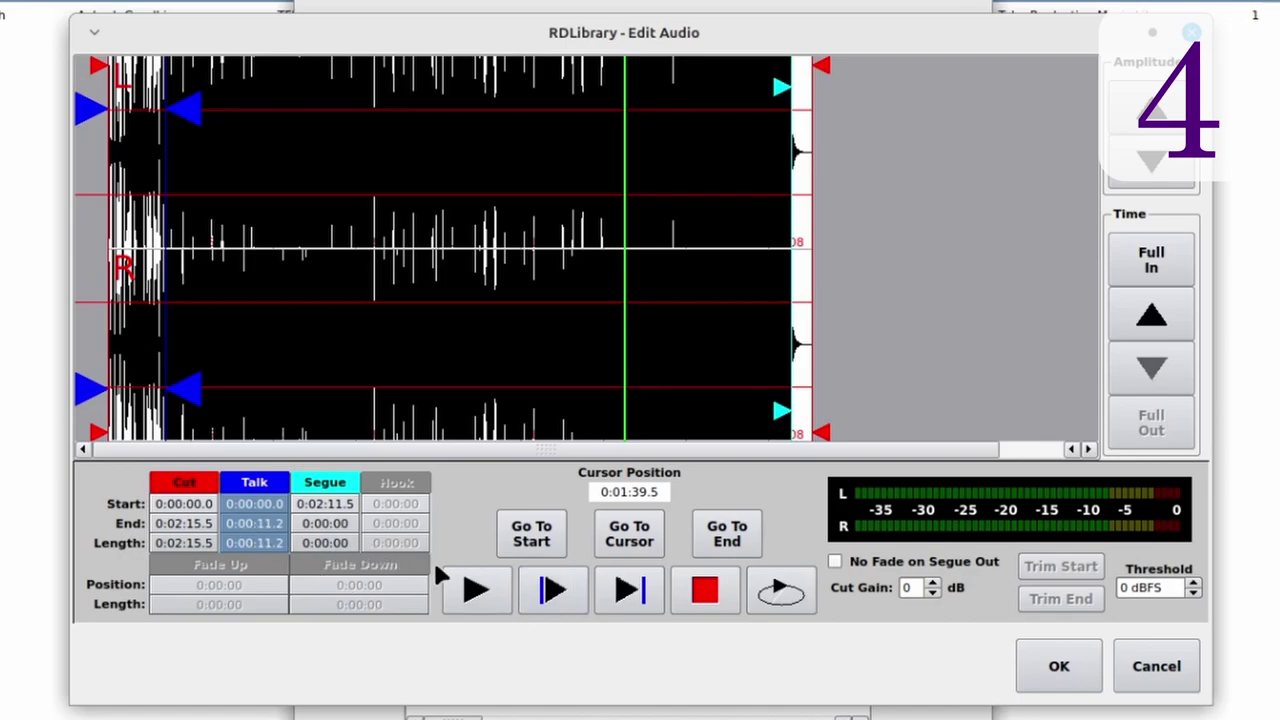
click(546, 592)
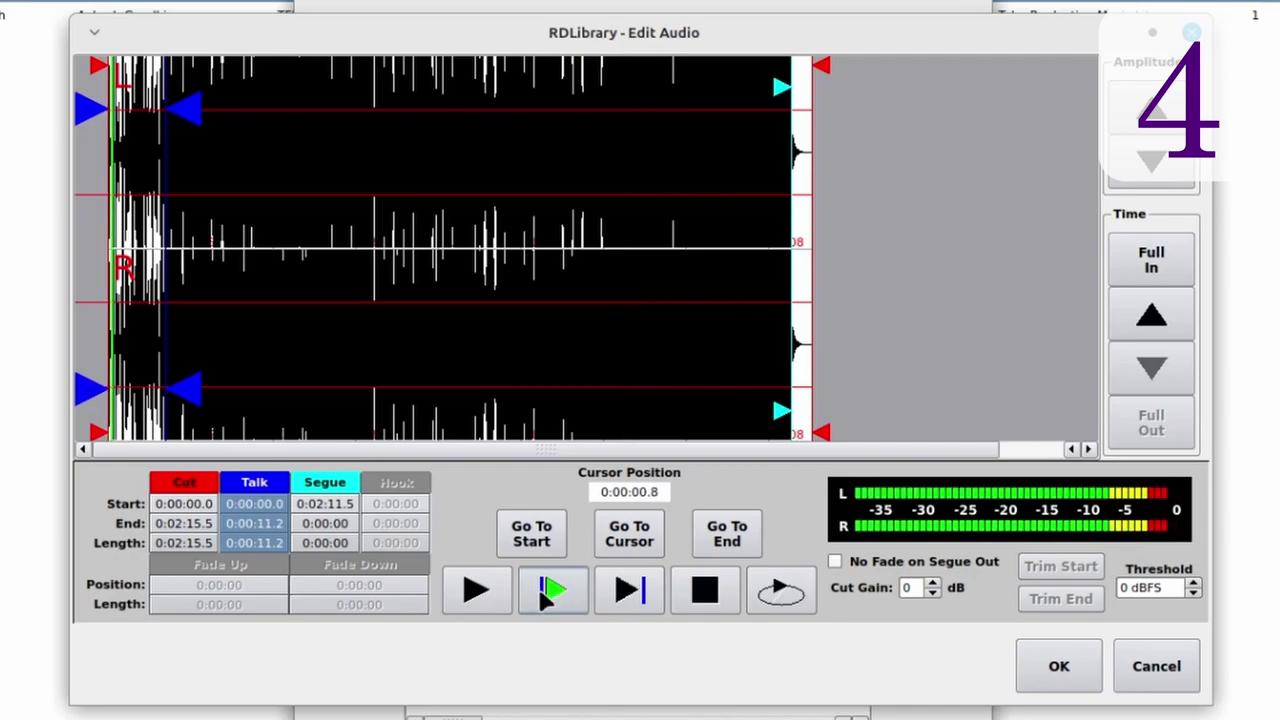
click(698, 595)
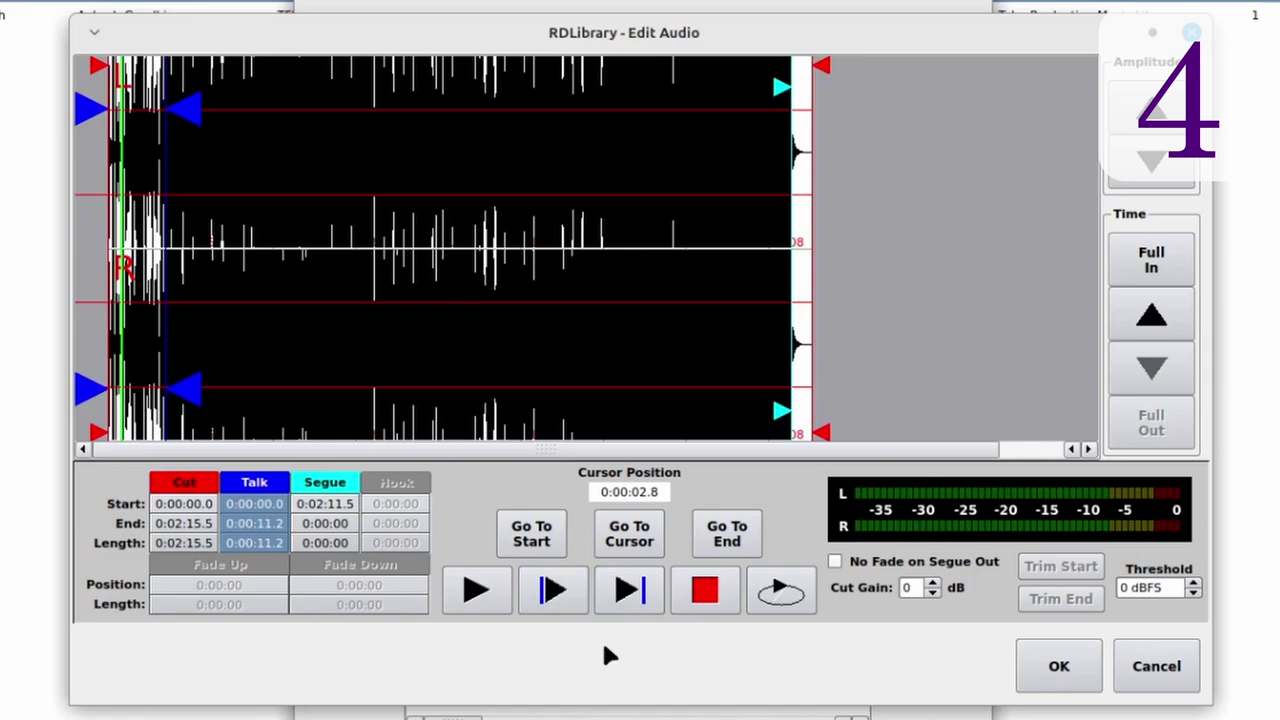
click(322, 526)
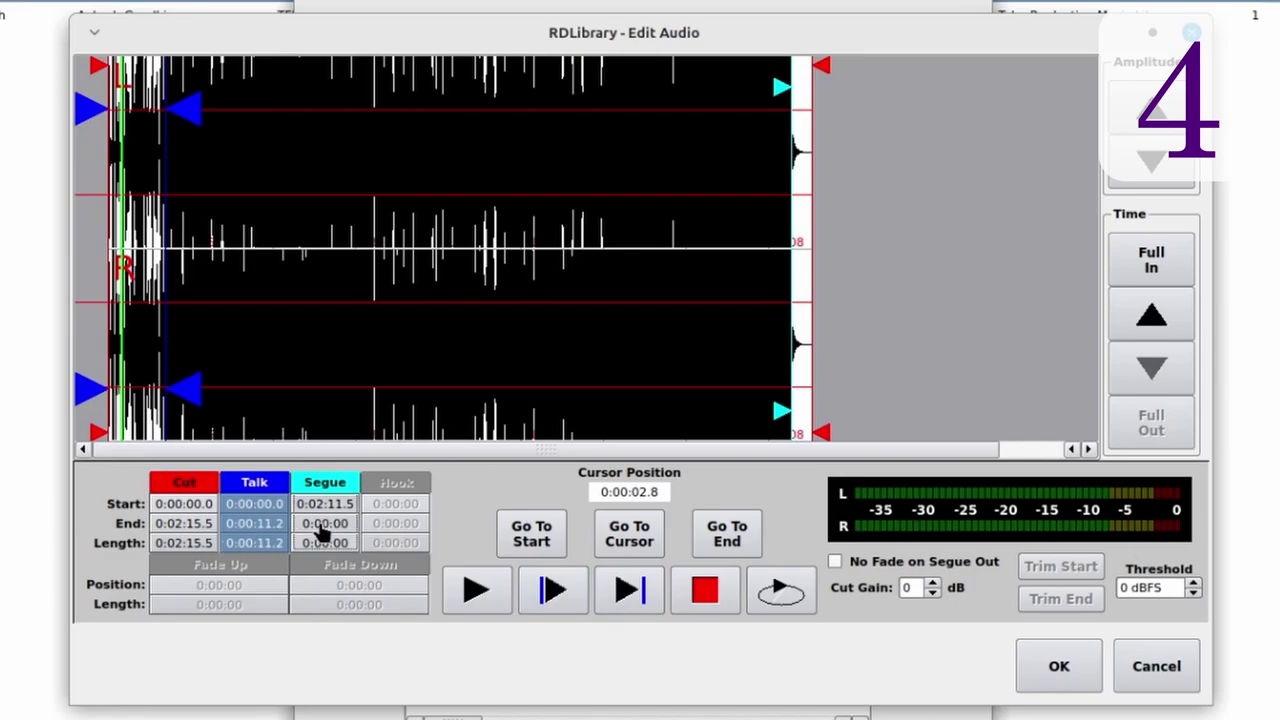
click(555, 590)
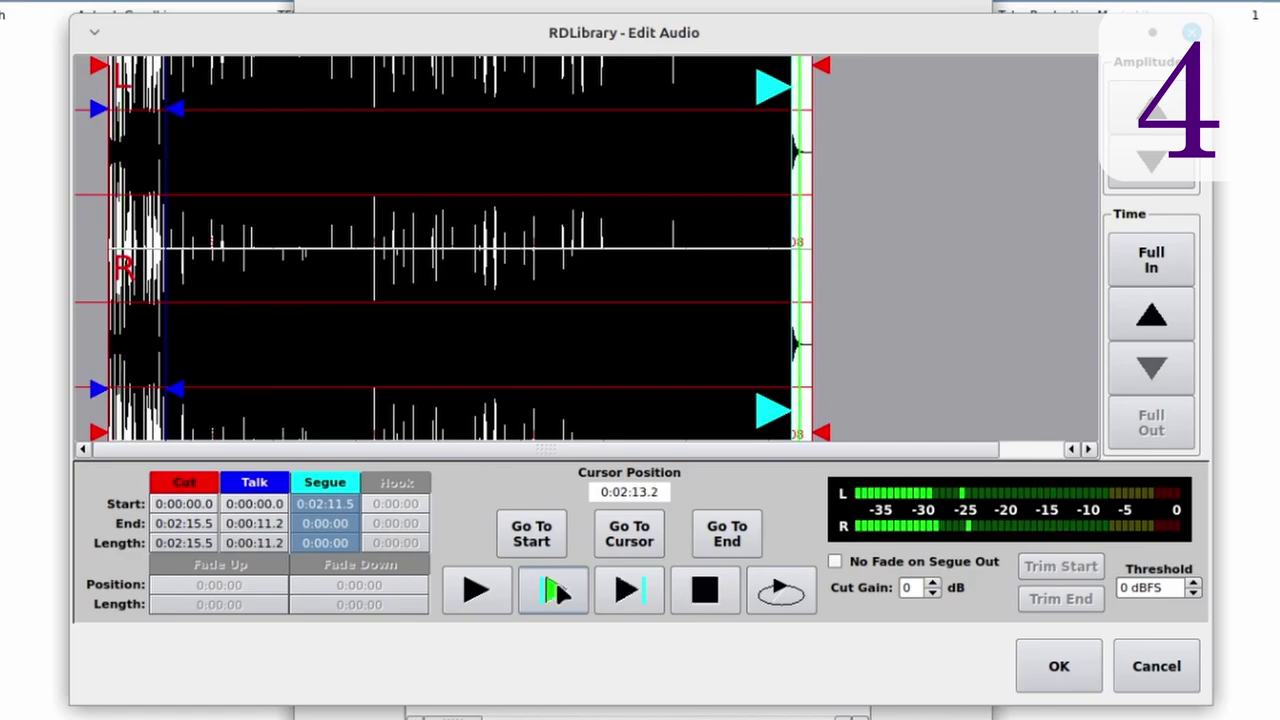
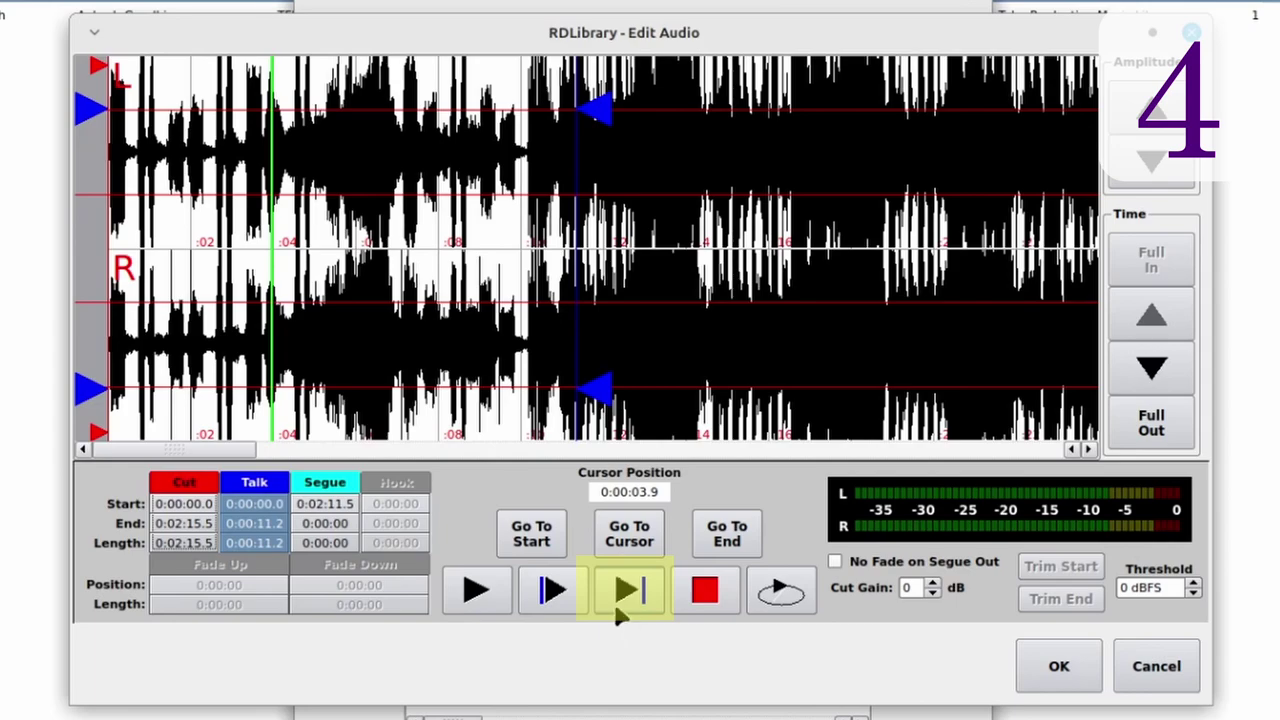
Play the lead-up to the Talk end marker once, repeat it with looping enabled, and stop playback.
click(616, 610)
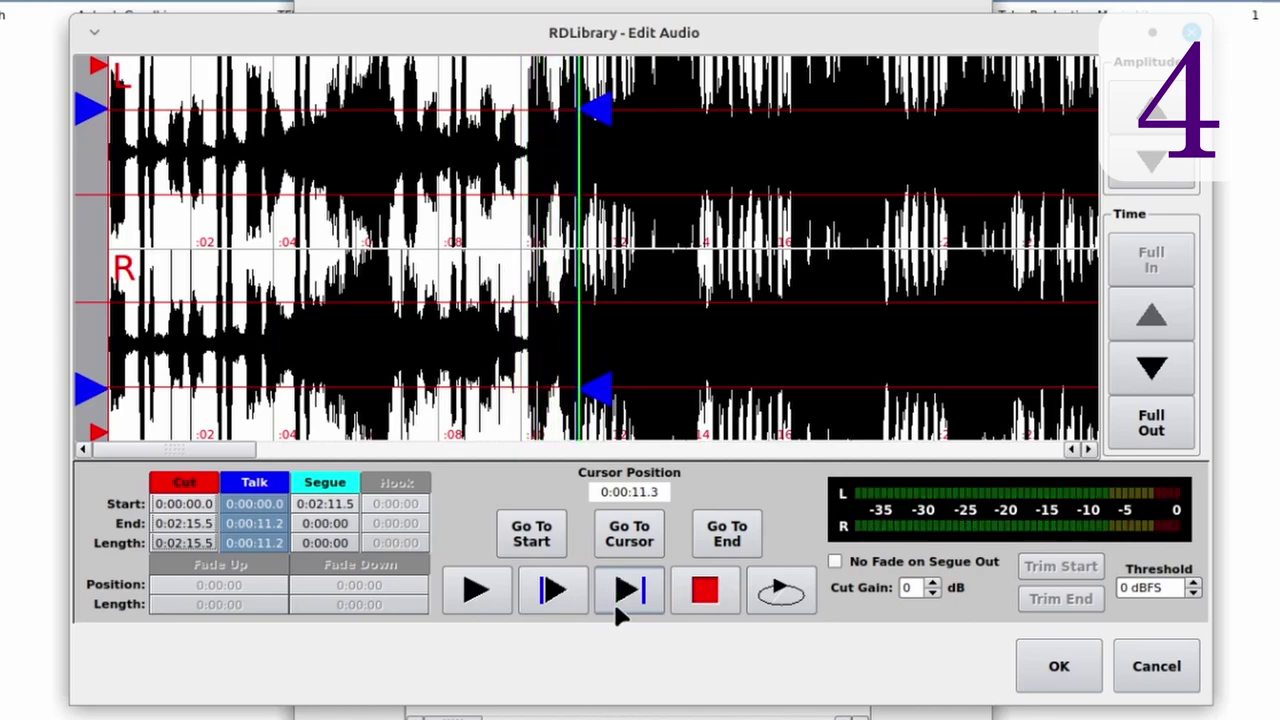
click(771, 590)
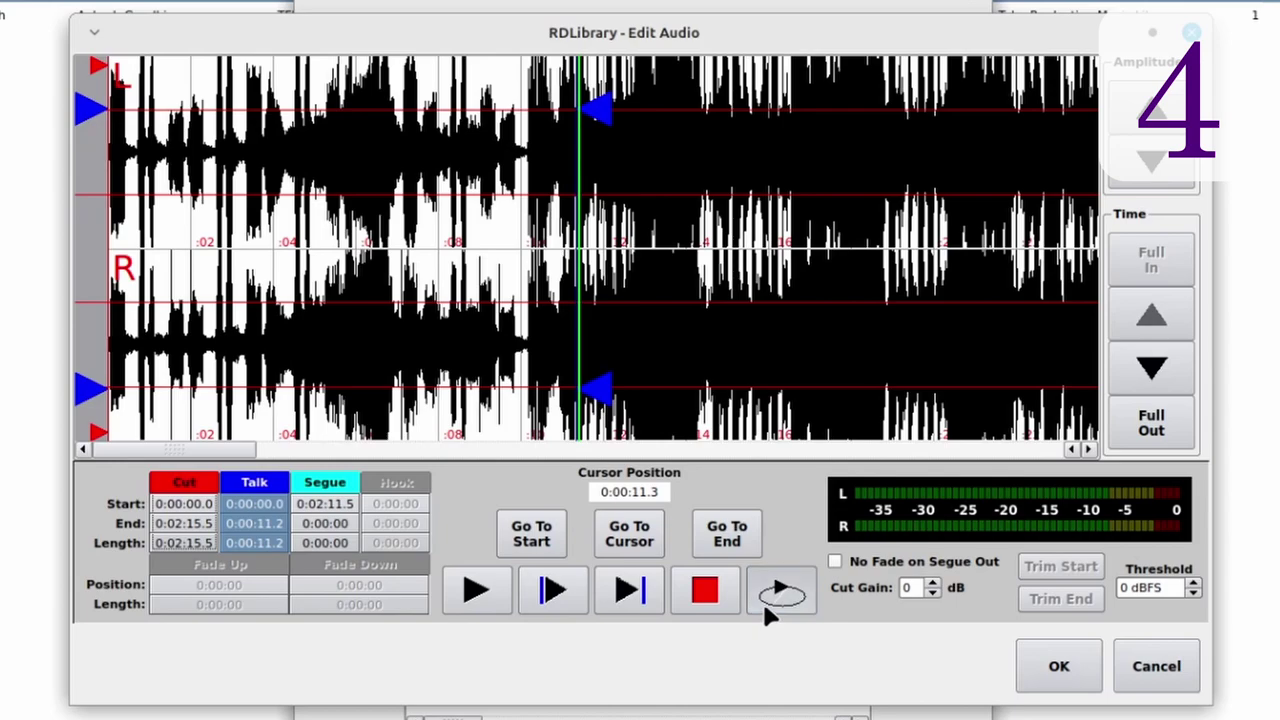
click(628, 594)
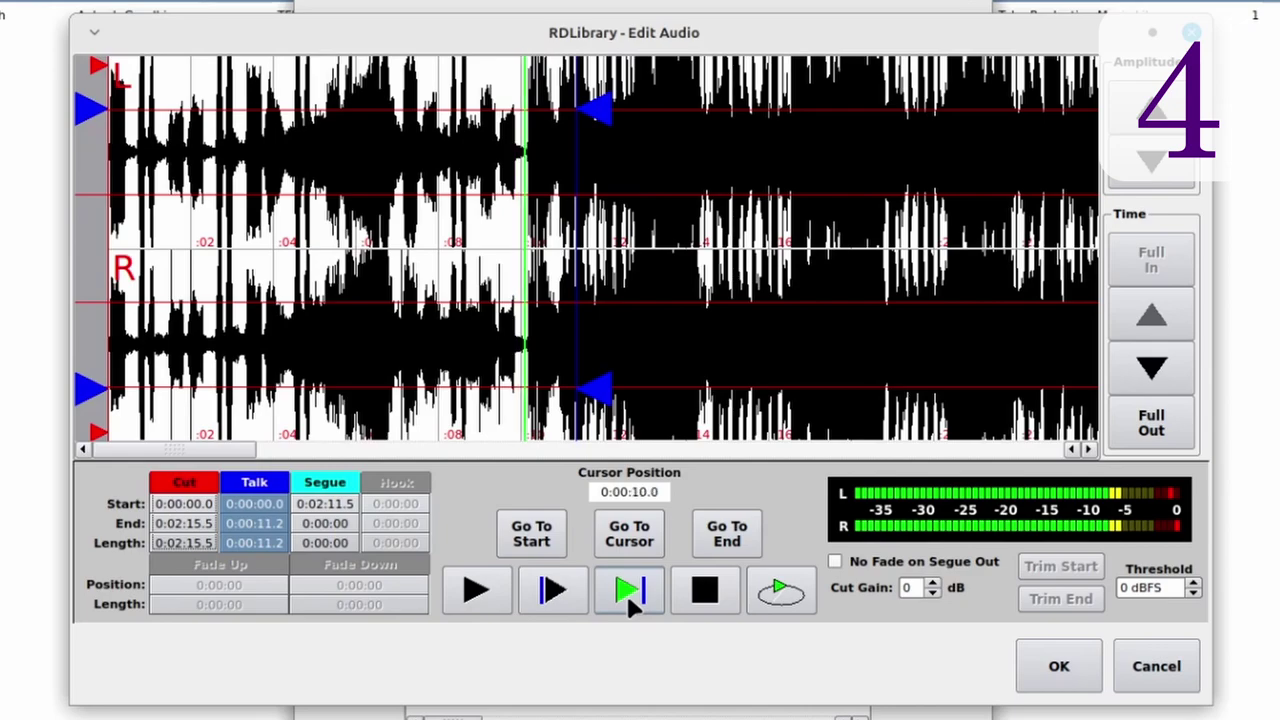
click(684, 600)
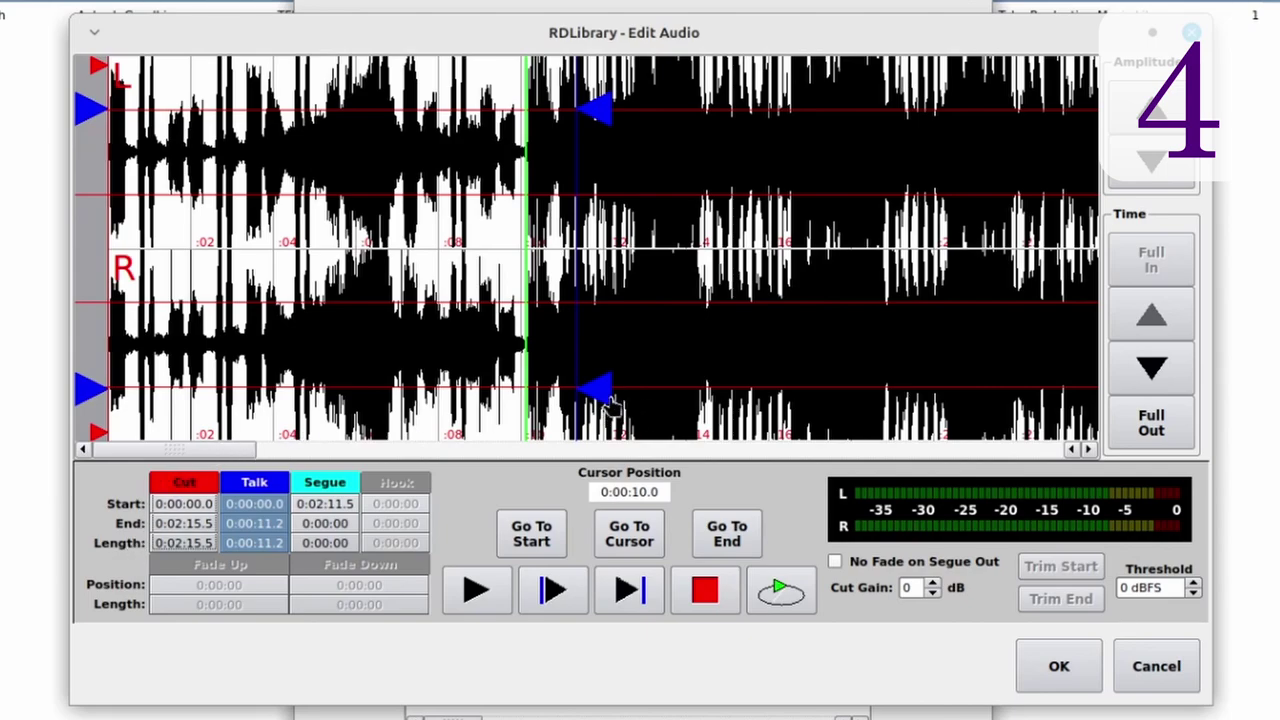
Move the Talk end marker to about 0:00:10.4 and show the whole cut in the waveform.
mouse_move(600, 390)
mouse_down()
mouse_move(824, 395)
mouse_move(570, 402)
mouse_up()
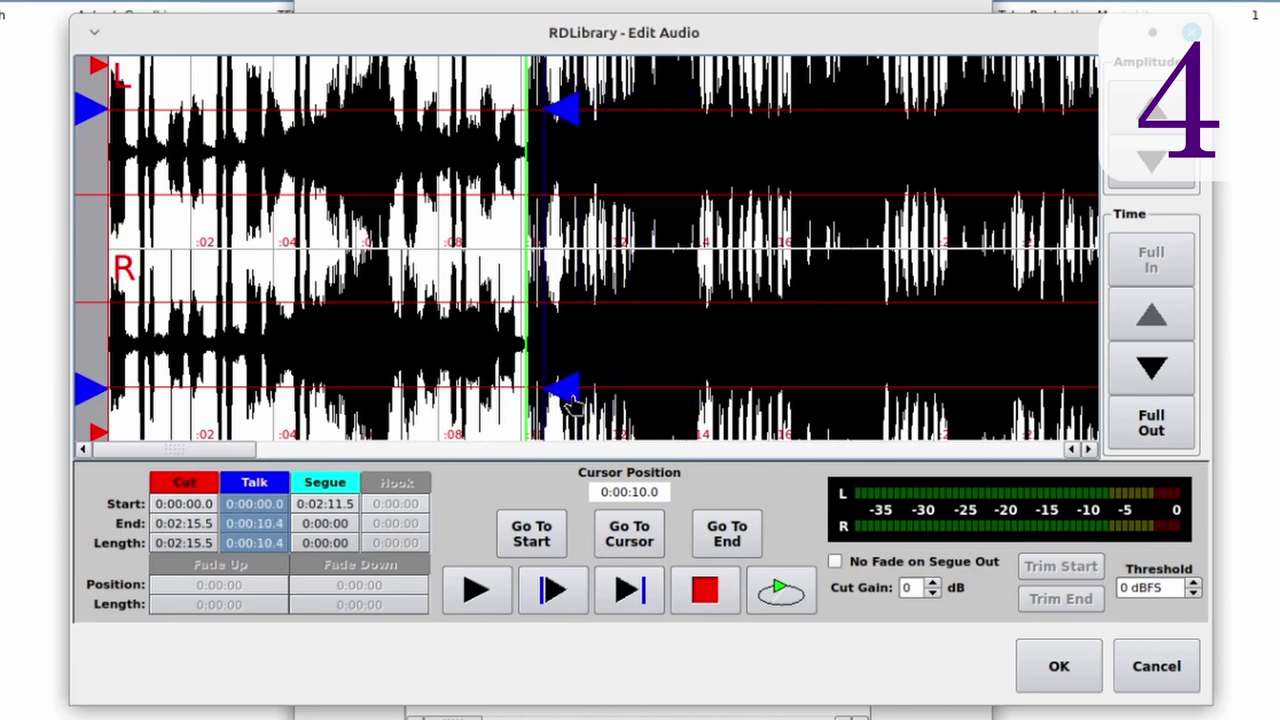
scroll(388, 353, down, 5)
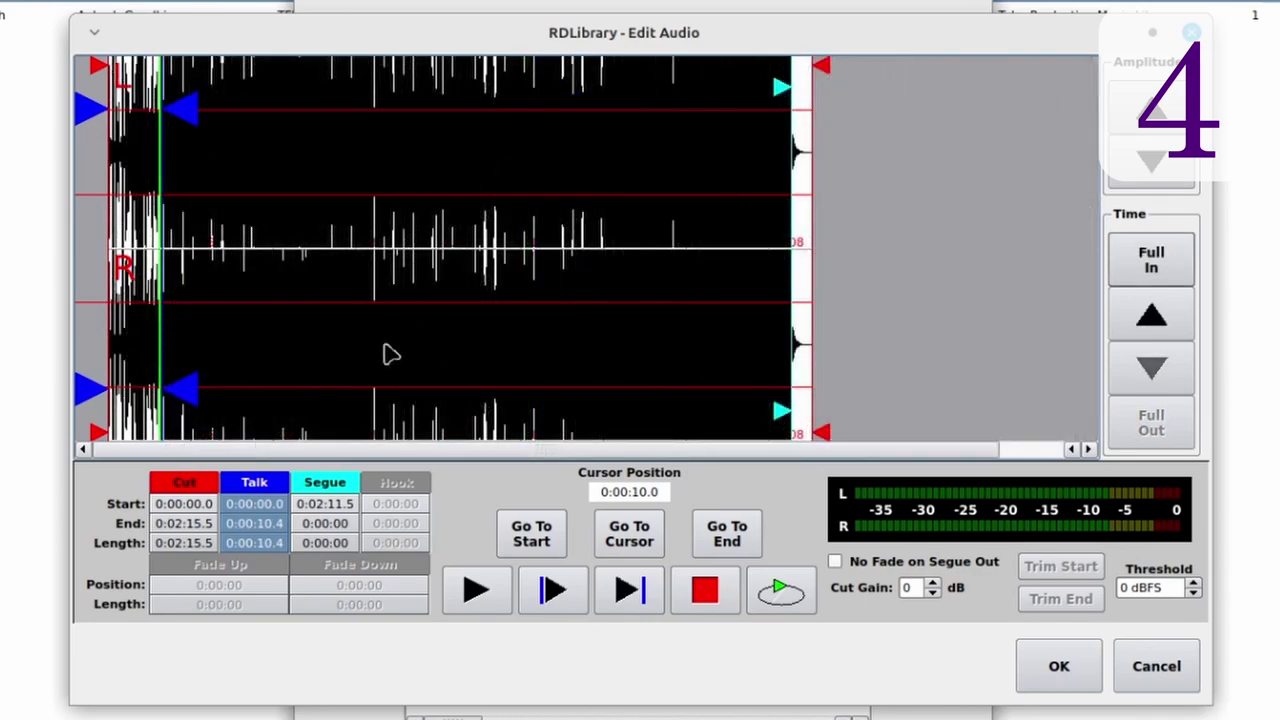
Delete the Talk markers from the waveform.
right_click(391, 355)
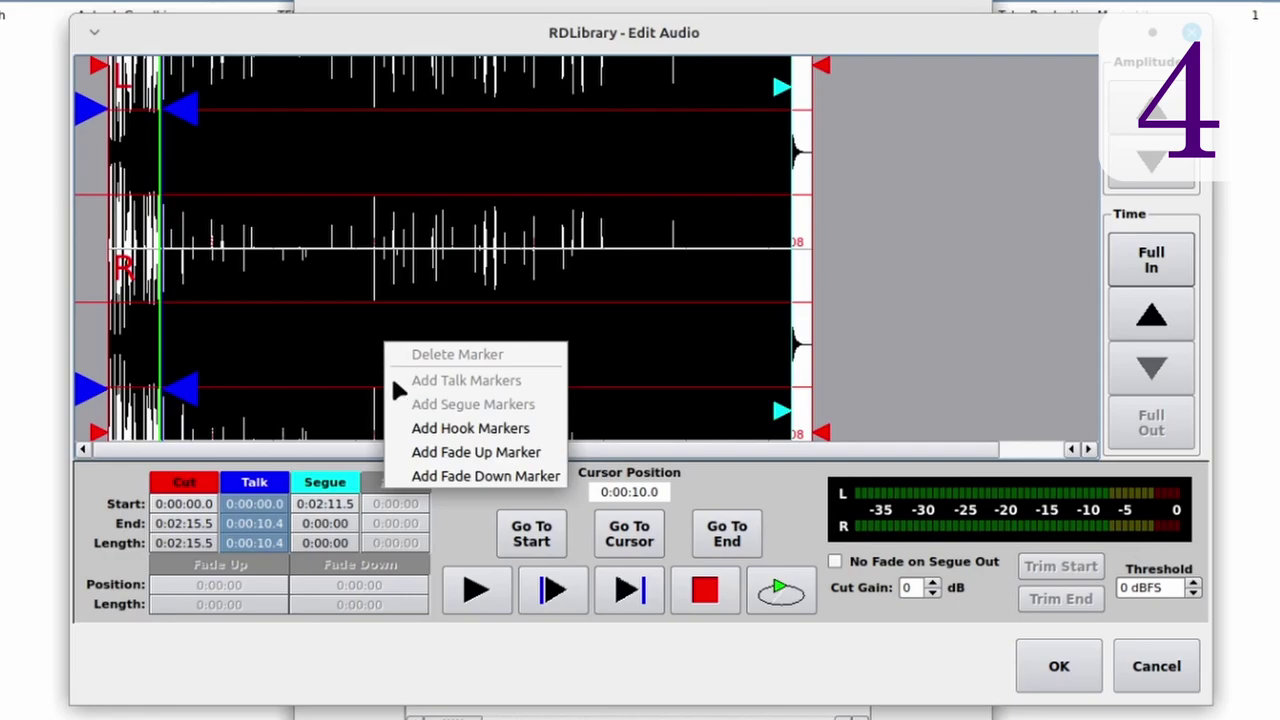
click(331, 376)
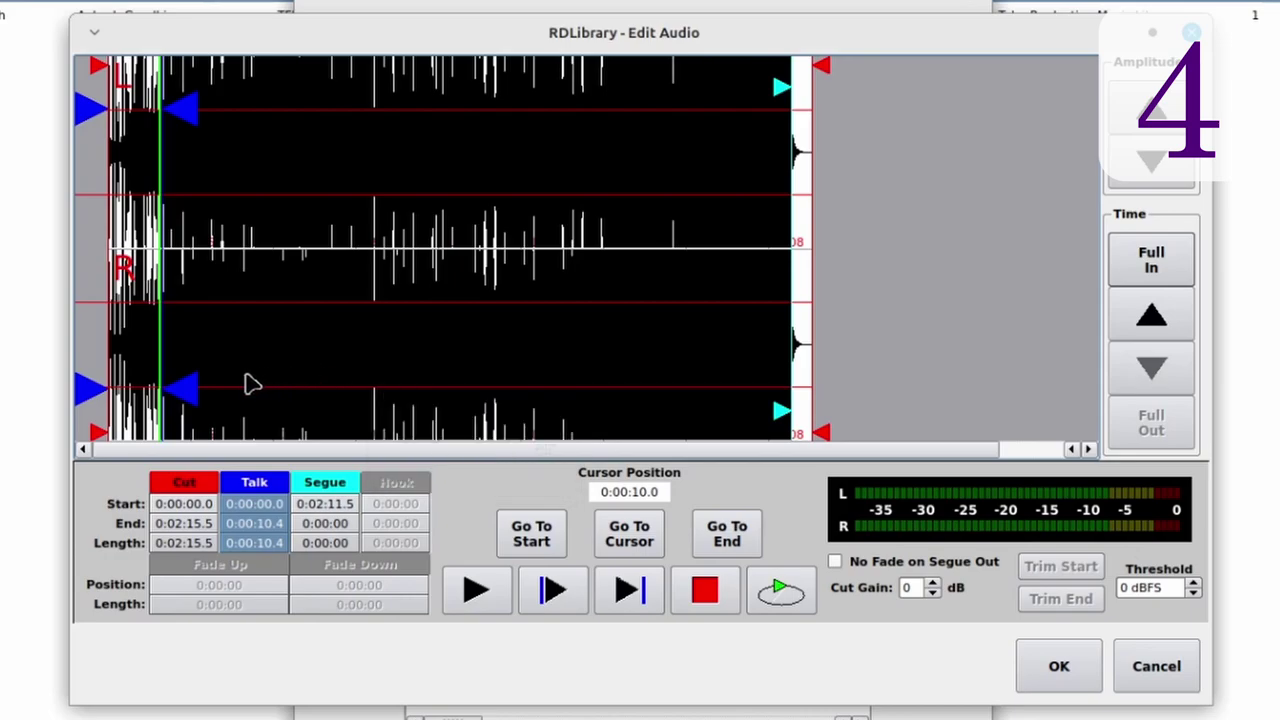
right_click(186, 396)
click(218, 408)
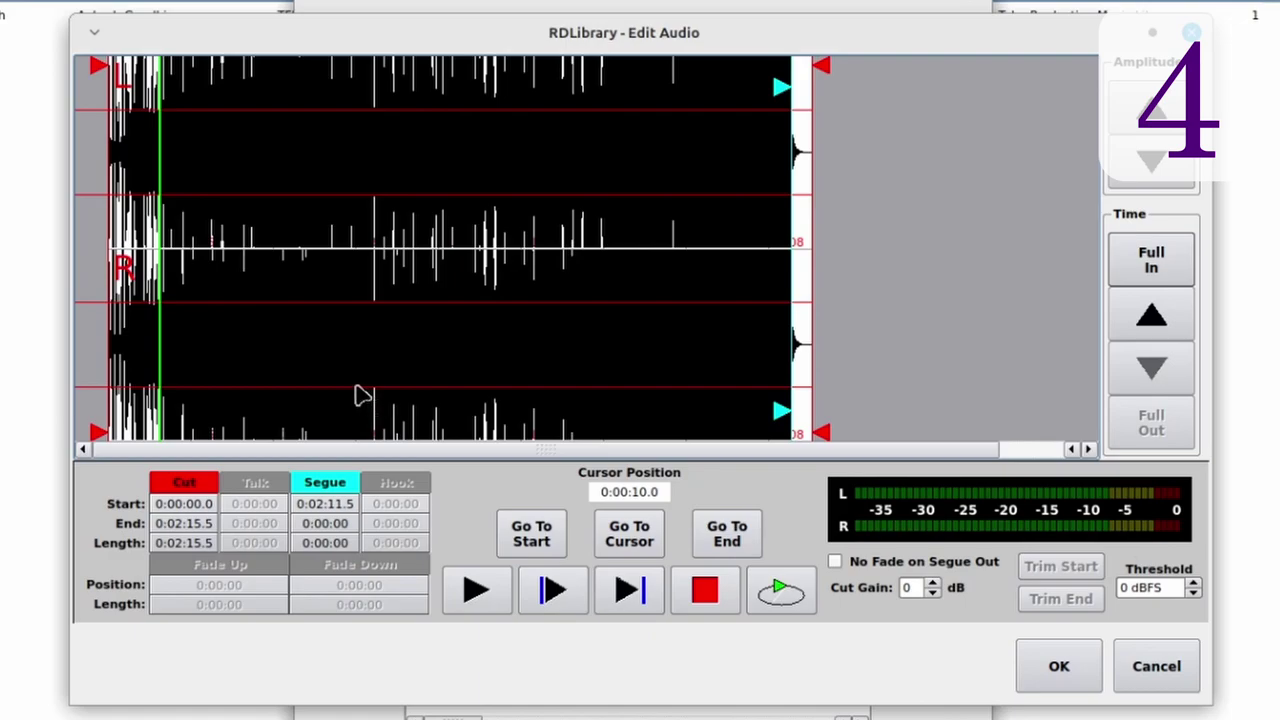
Add new Talk markers at about 0:00:48, and move the start marker to the cut's beginning and the end marker near the intro's end.
right_click(362, 396)
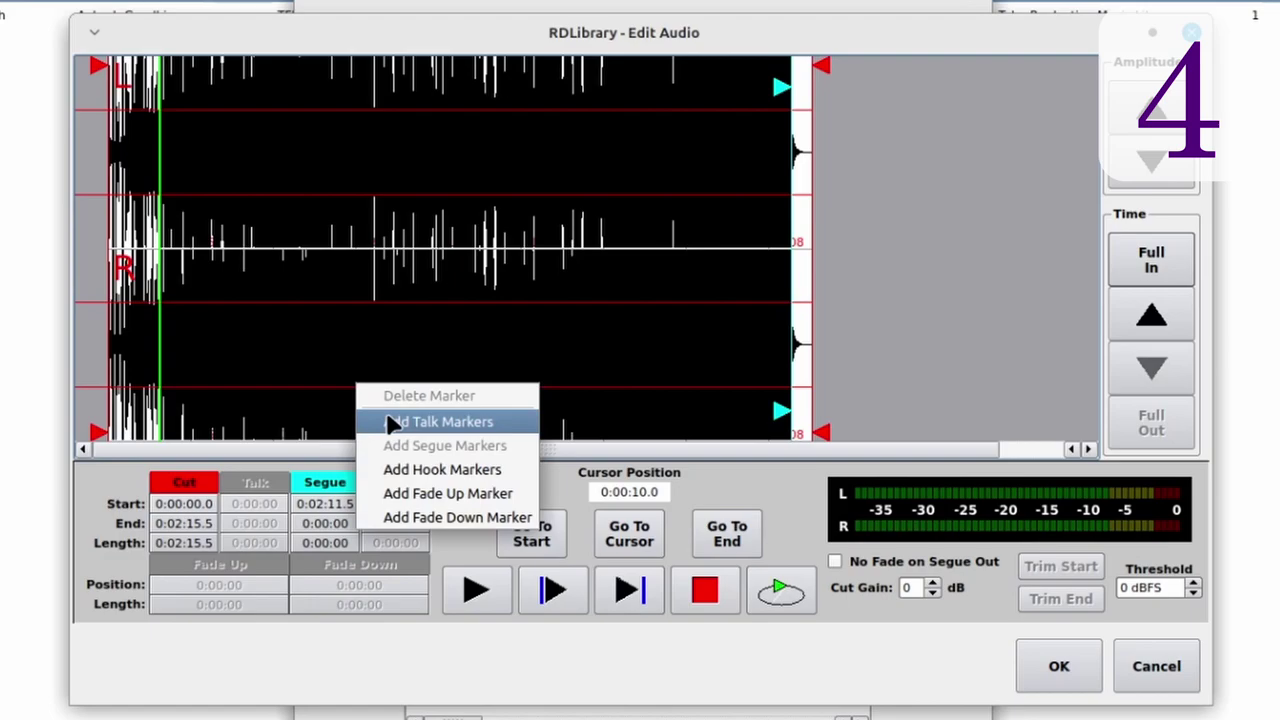
click(388, 418)
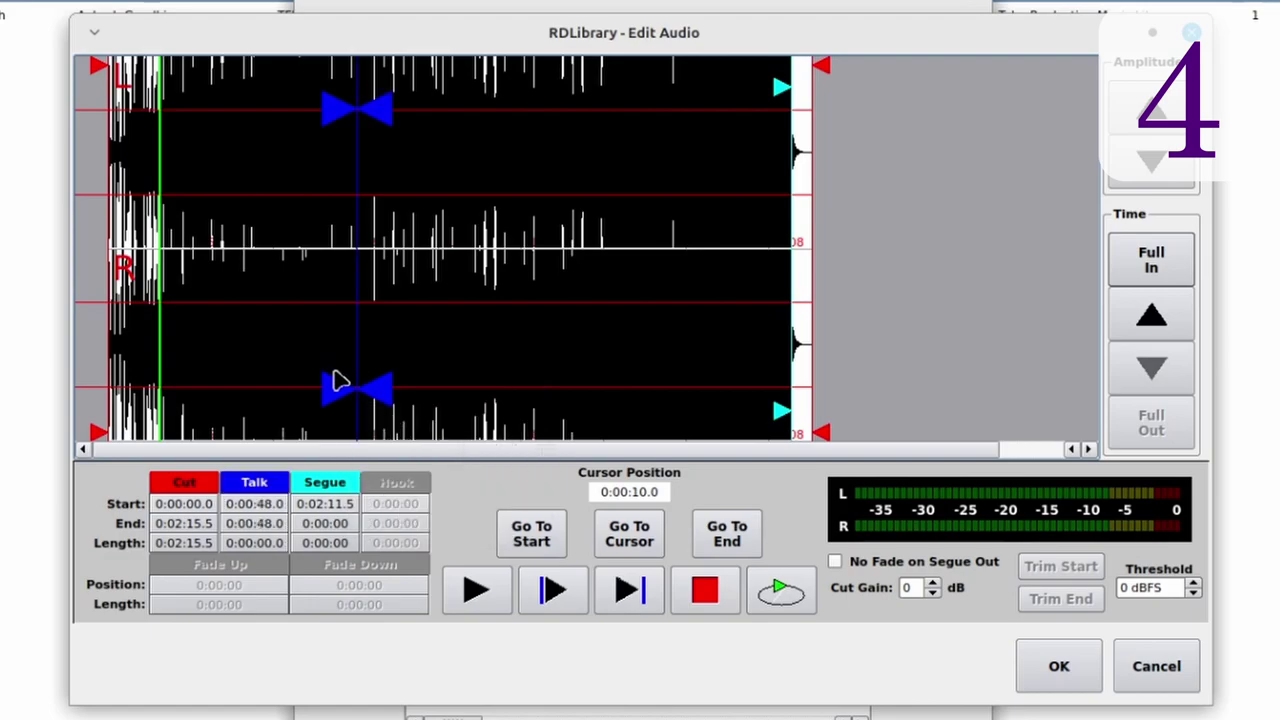
drag(342, 390, 51, 394)
drag(386, 394, 184, 393)
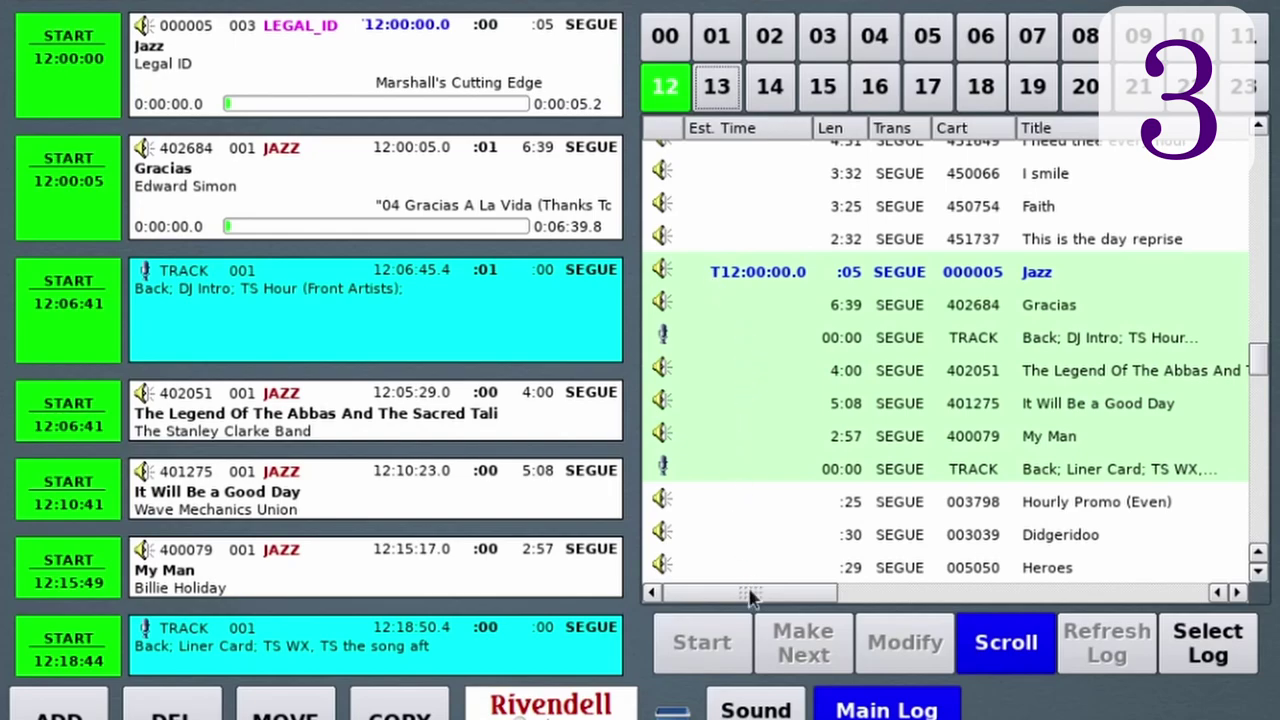
mouse_move(750, 595)
mouse_down()
mouse_move(1035, 596)
mouse_move(741, 596)
mouse_up()
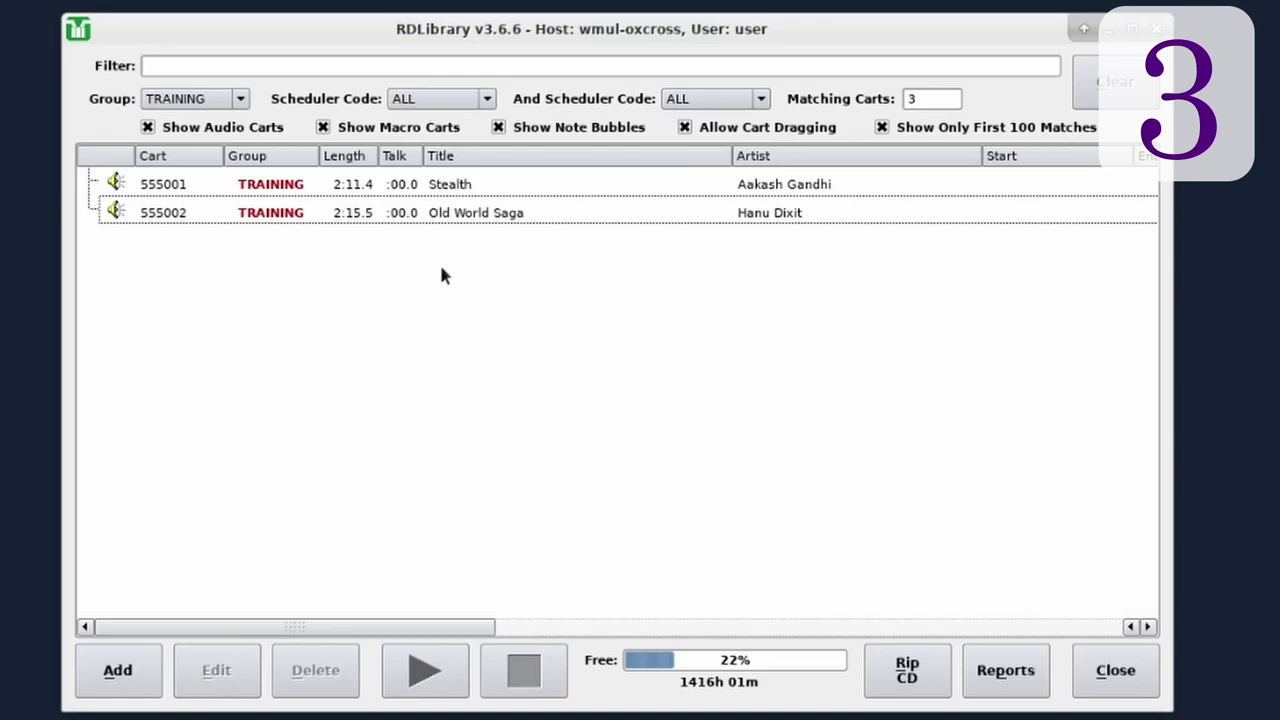
Switch to RDLibrary v3.6.6, audition the Old World Saga cart, and select the Stealth cart during playback.
click(457, 215)
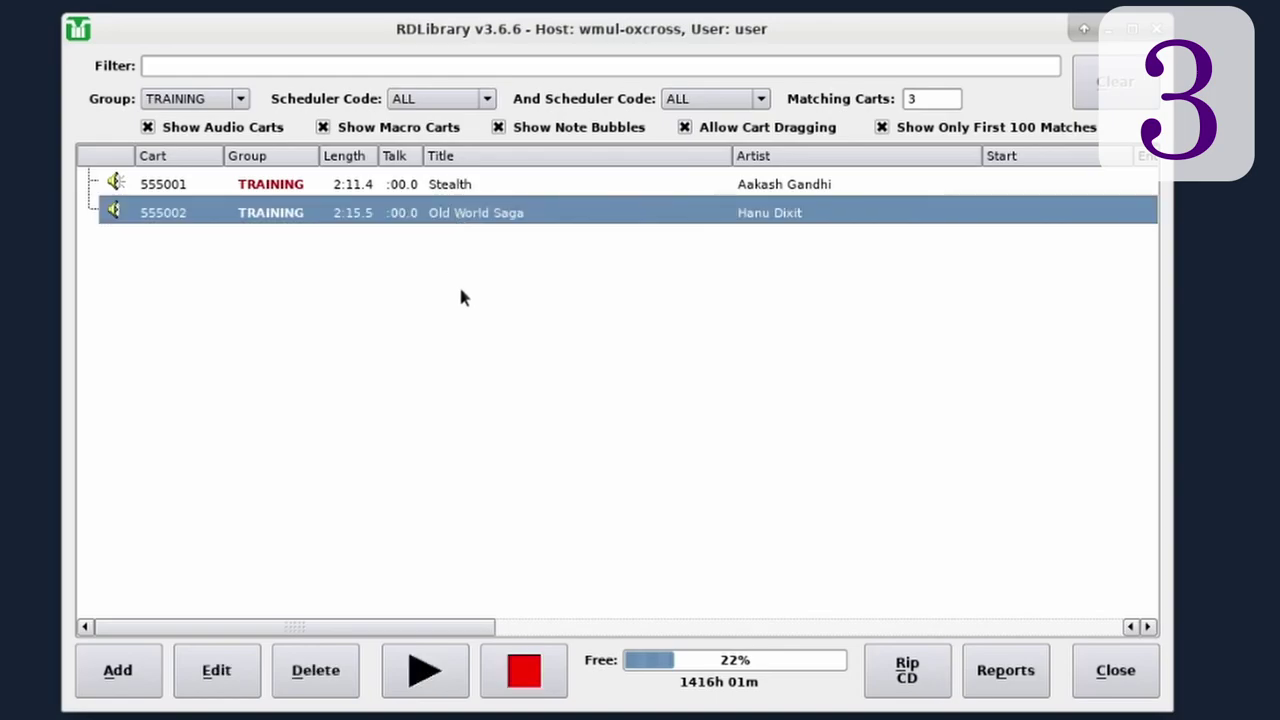
click(424, 671)
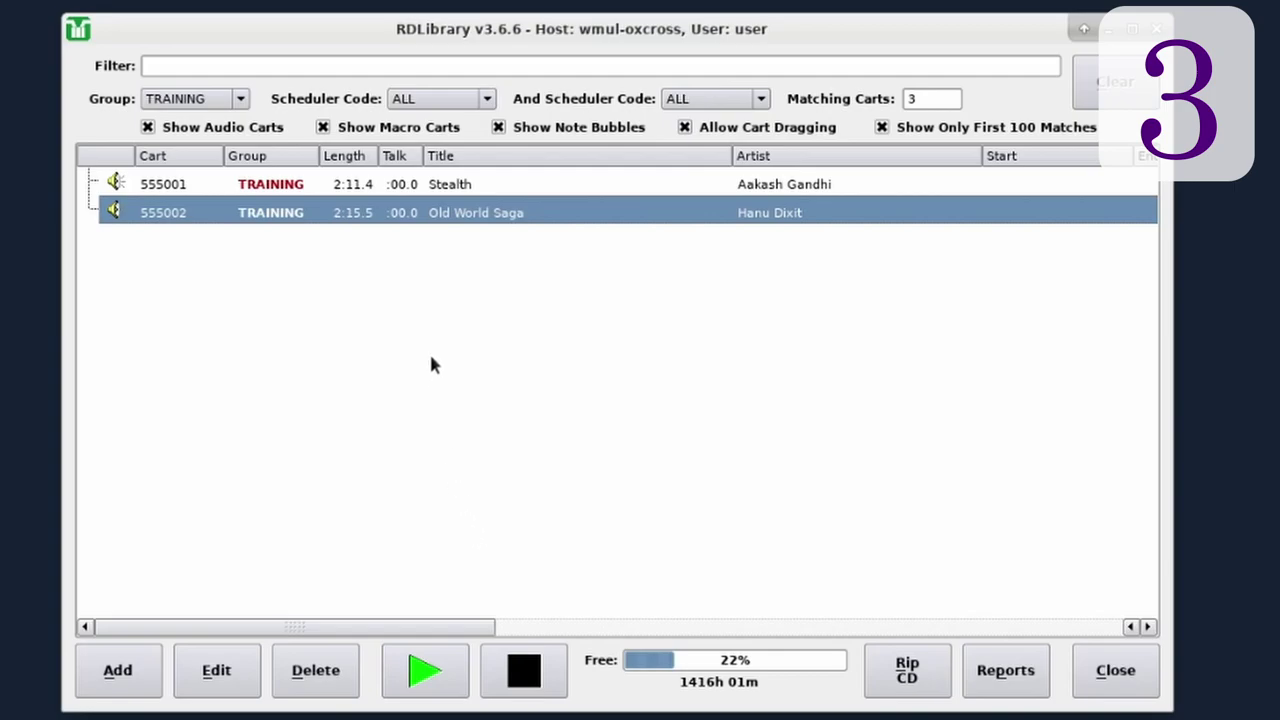
click(482, 190)
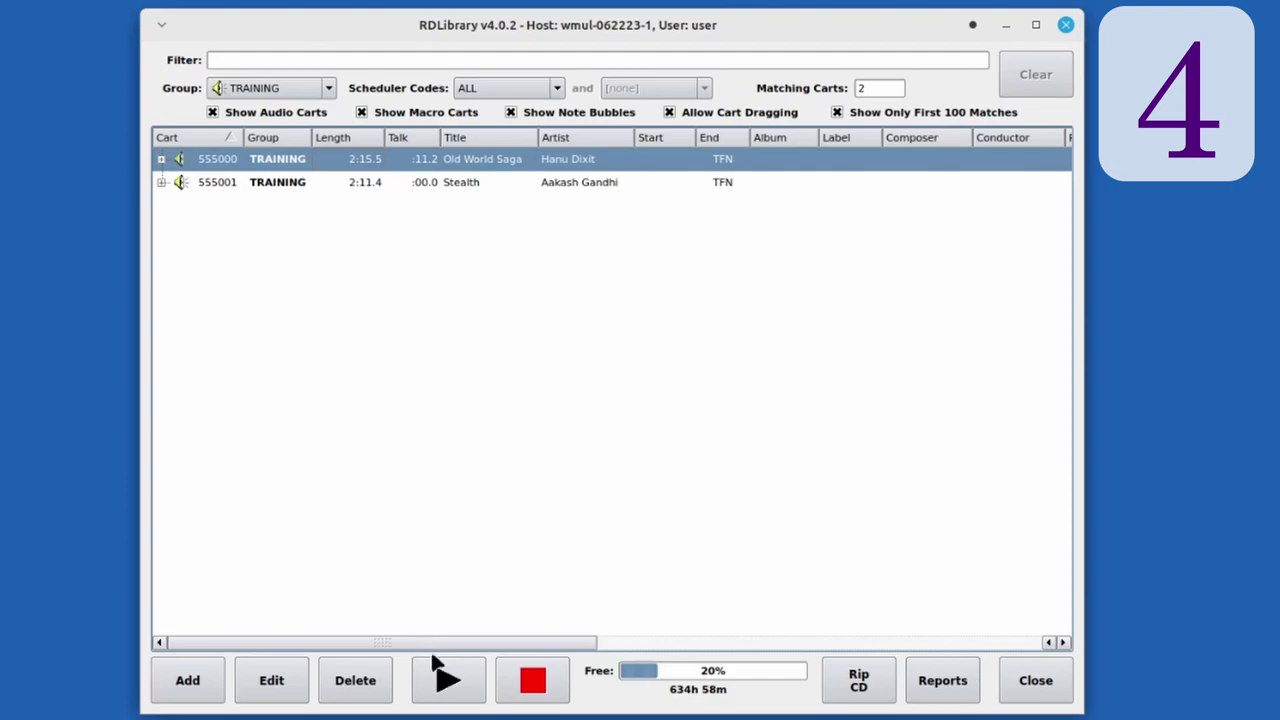
Switch to RDLibrary v4.0.2, audition the Old World Saga cart, and select the Stealth cart during playback.
click(447, 680)
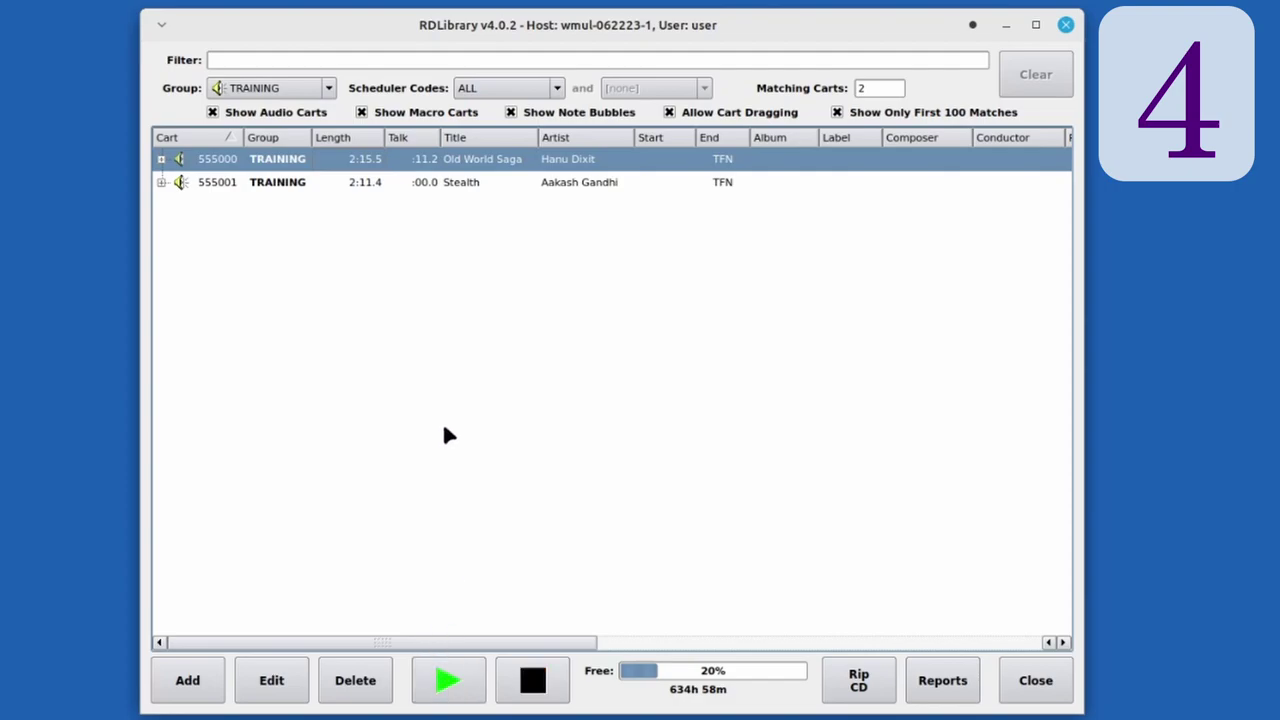
click(453, 192)
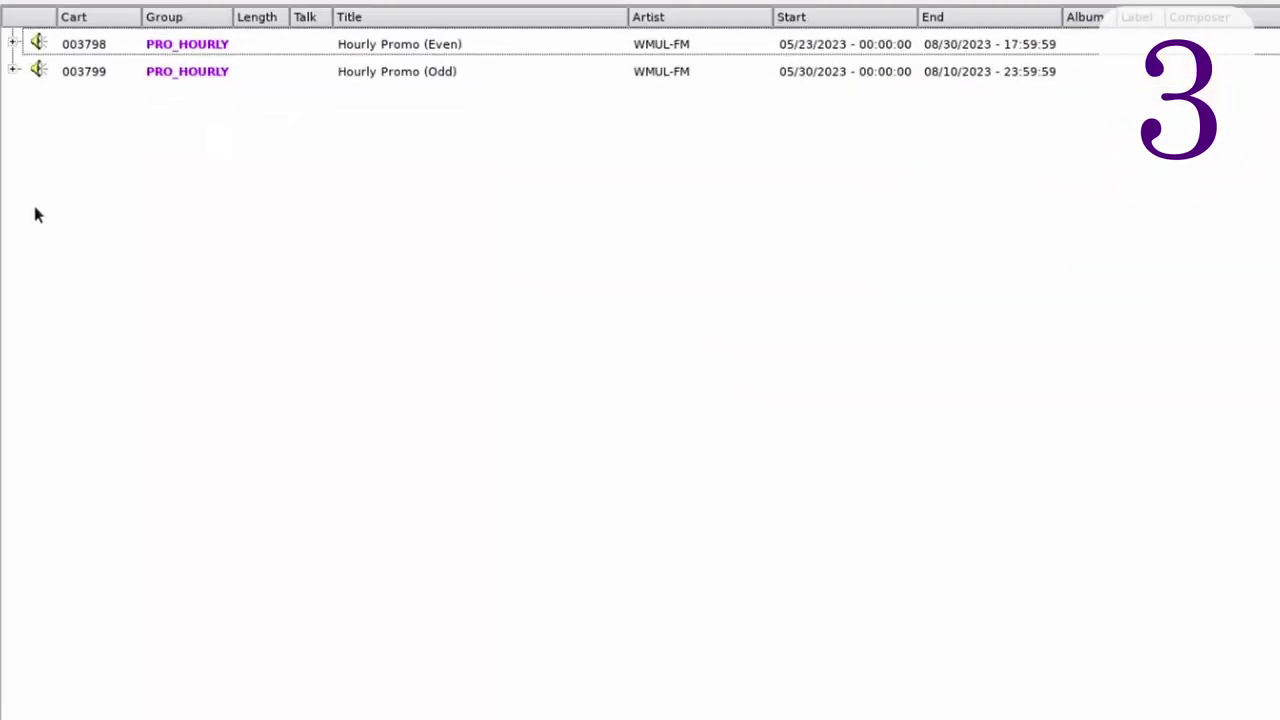
Expand the Hourly Promo (Even) cart 003798 in version 3, and select the same cart in version 4 to compare their cut listings.
click(13, 43)
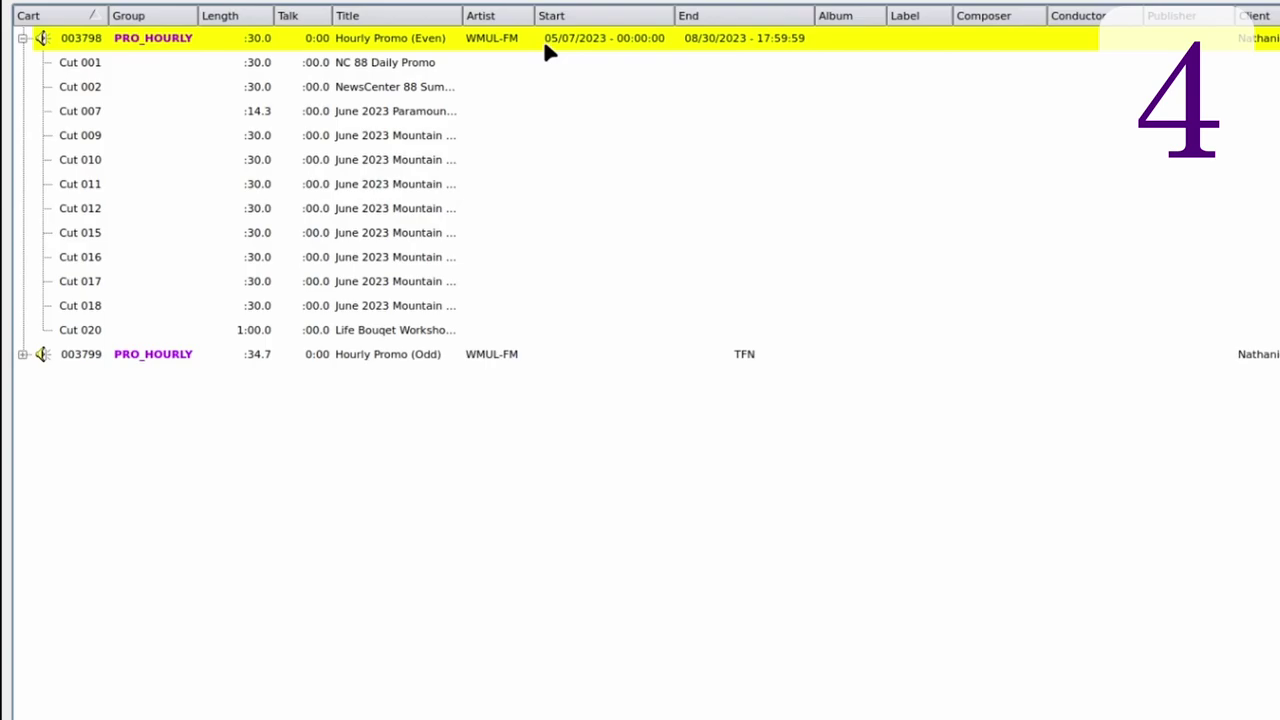
double_click(362, 42)
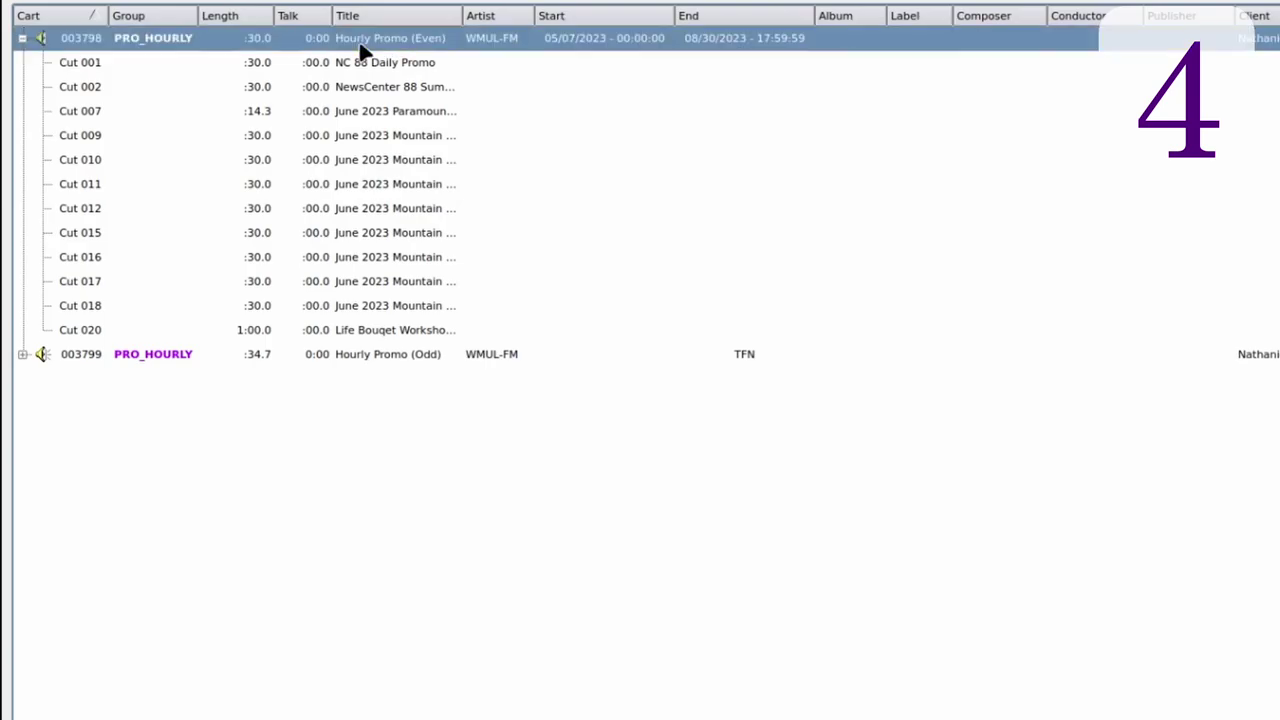
drag(757, 698, 922, 710)
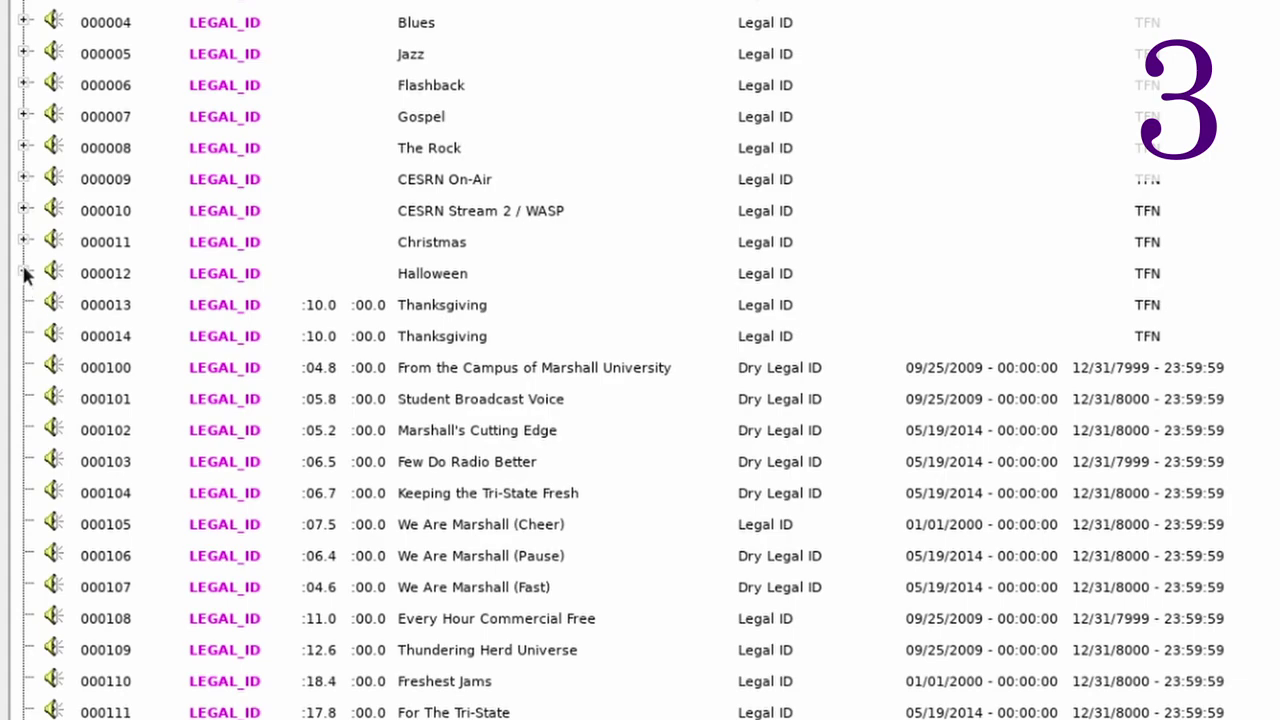
Expand the Halloween legal ID cart 000012 in the version 3 cart list.
click(23, 273)
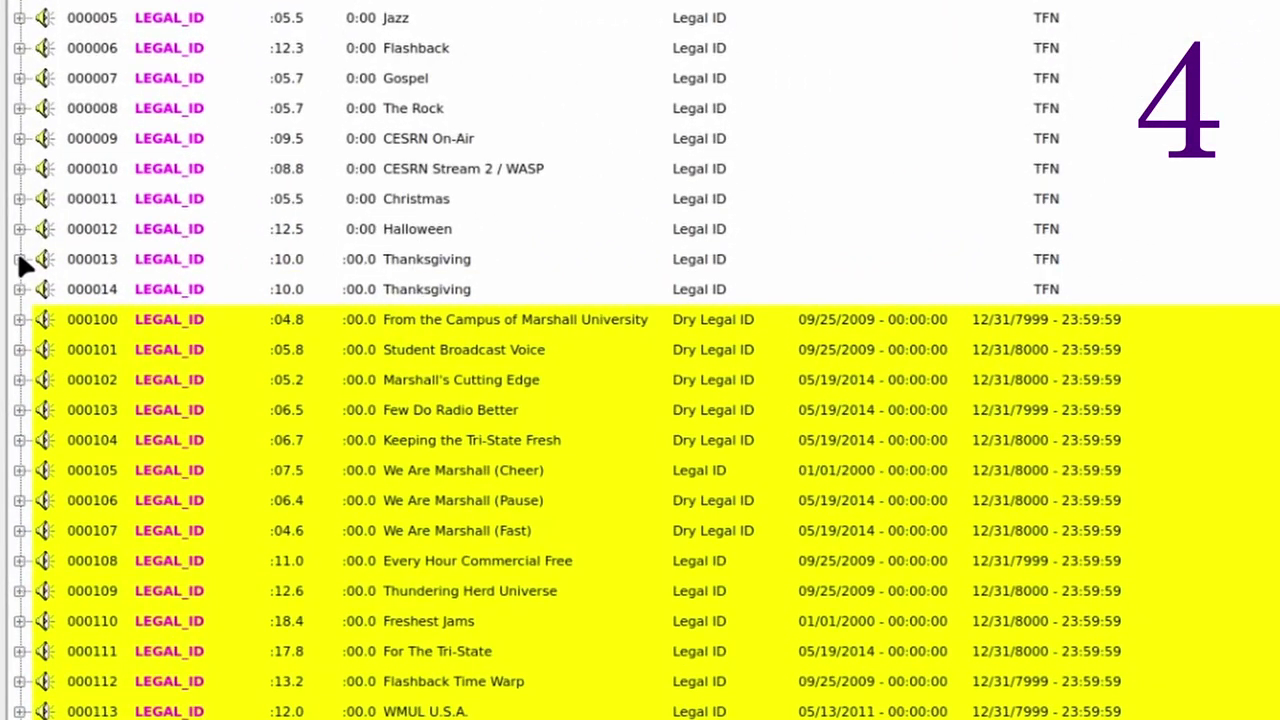
Expand the Thanksgiving legal ID cart 000013 in the version 4 cart list.
click(21, 259)
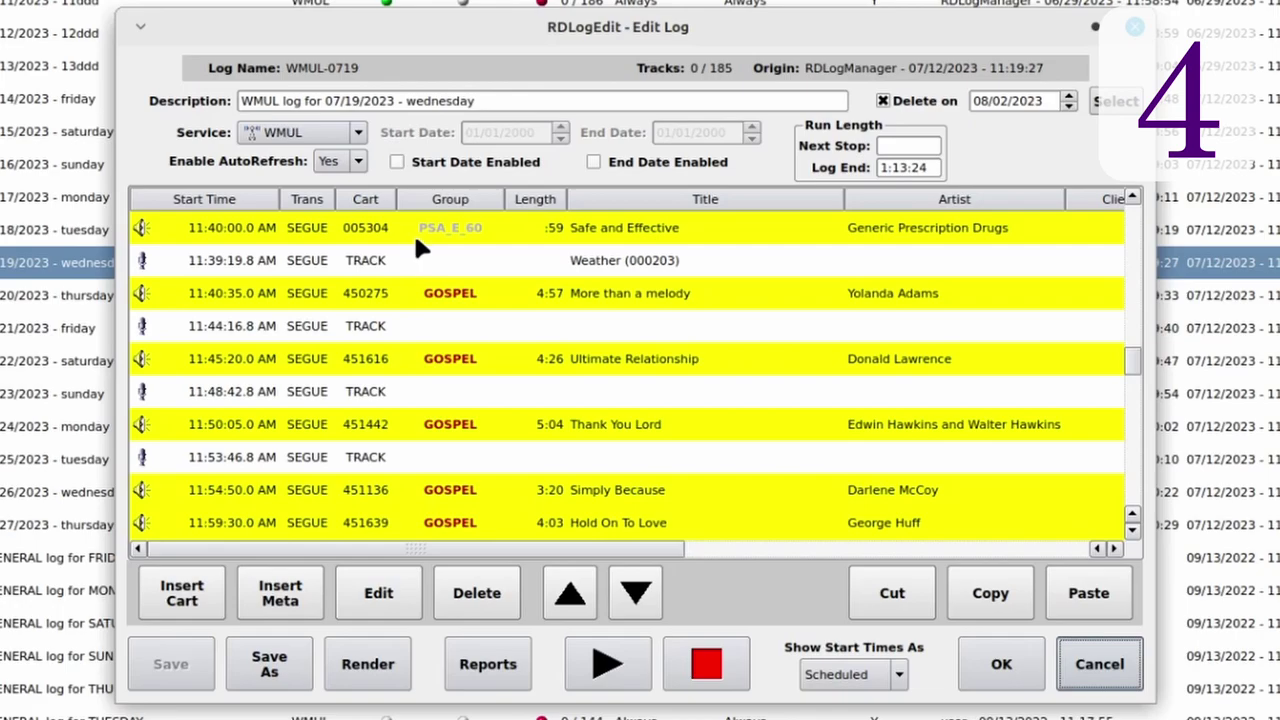
Open the Safe and Effective log entry for editing, review its transition type choices, and close it without changes.
double_click(420, 230)
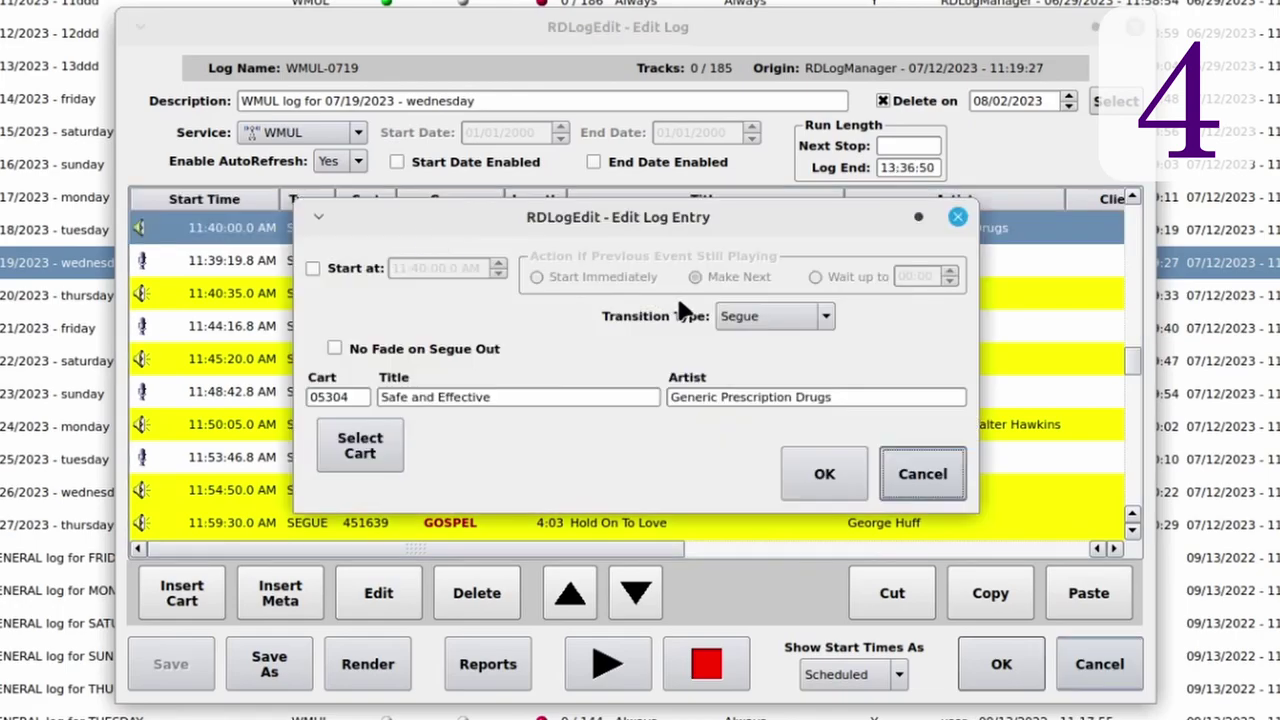
click(796, 323)
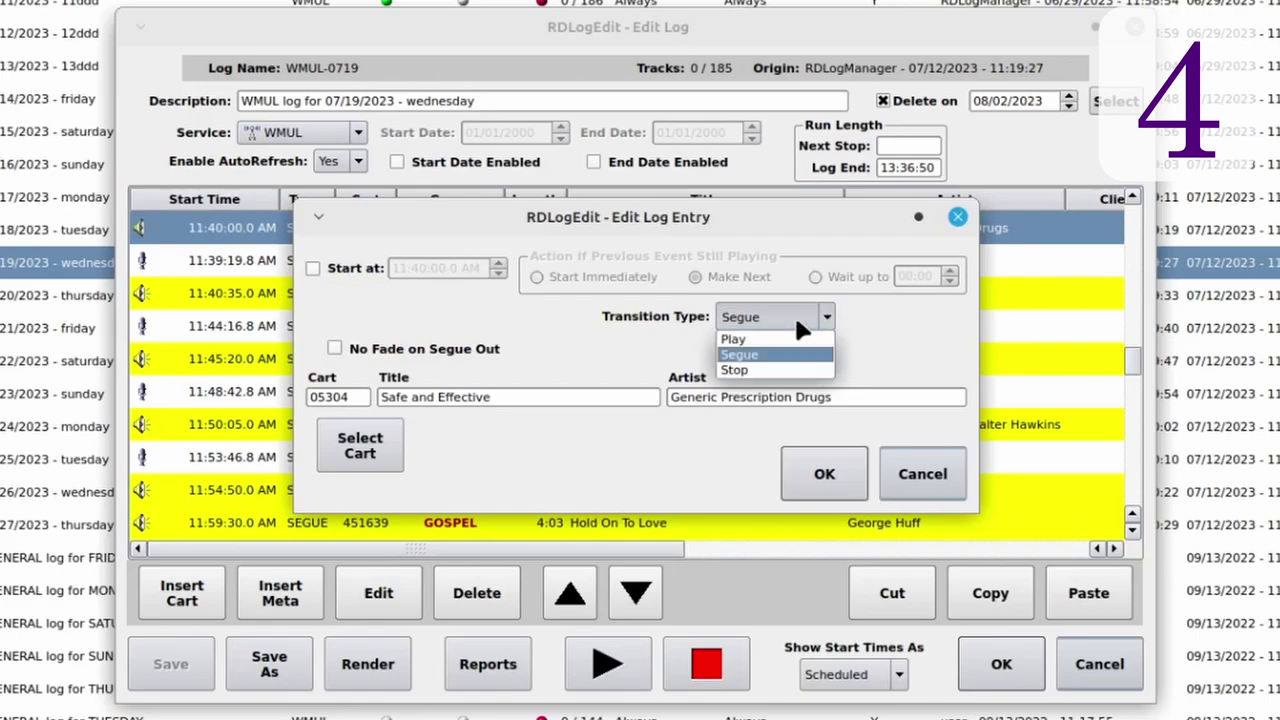
click(948, 484)
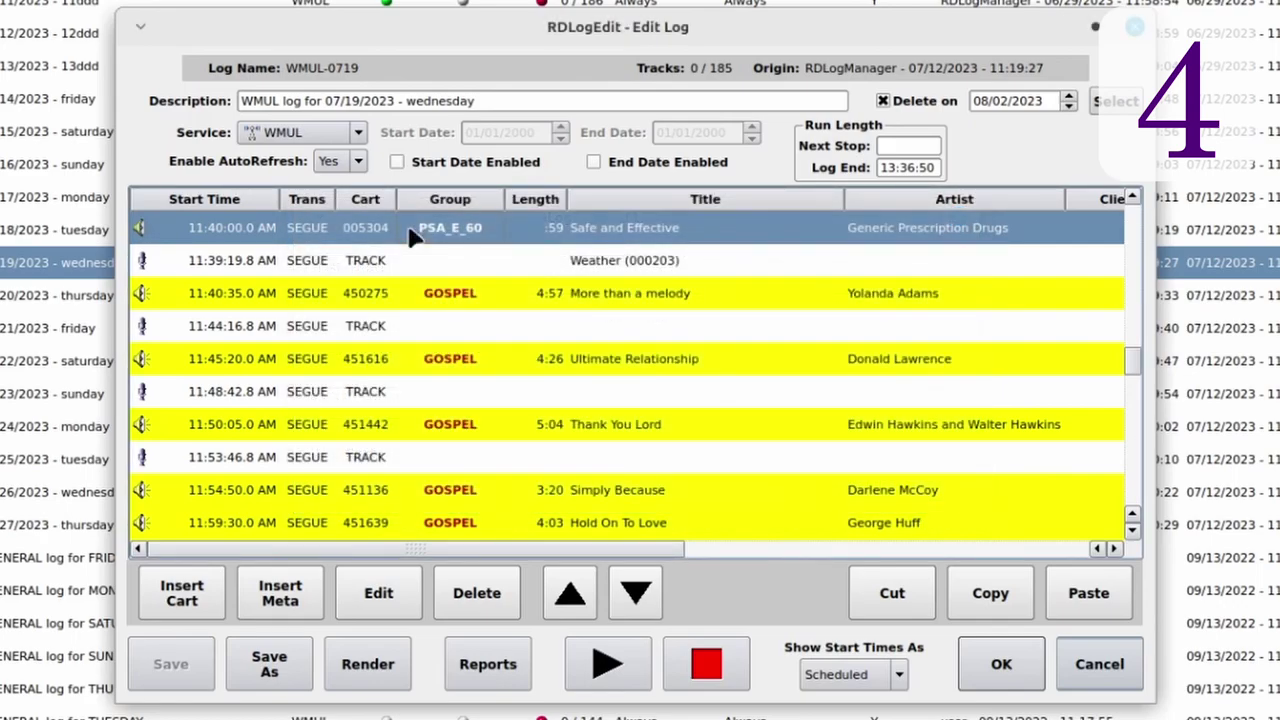
Set the Safe and Effective entry's transition to PLAY directly from the log list, and review its transition choices again.
right_click(414, 236)
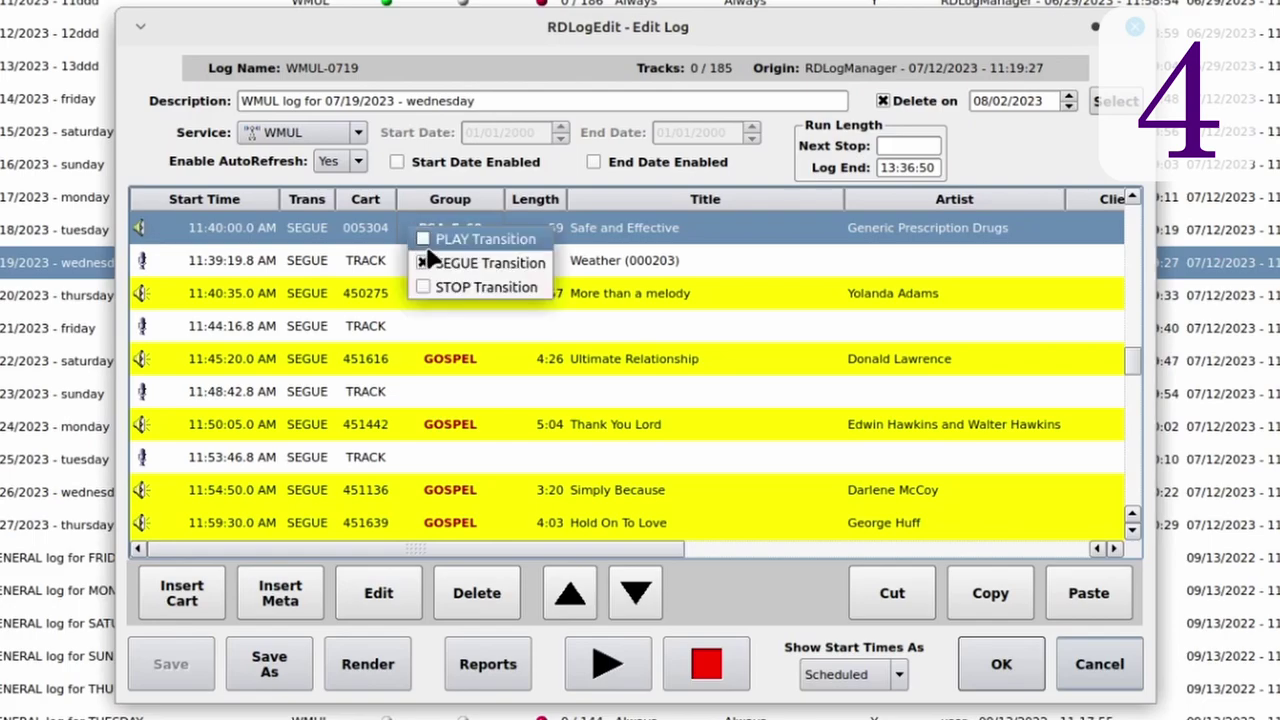
click(425, 240)
right_click(438, 237)
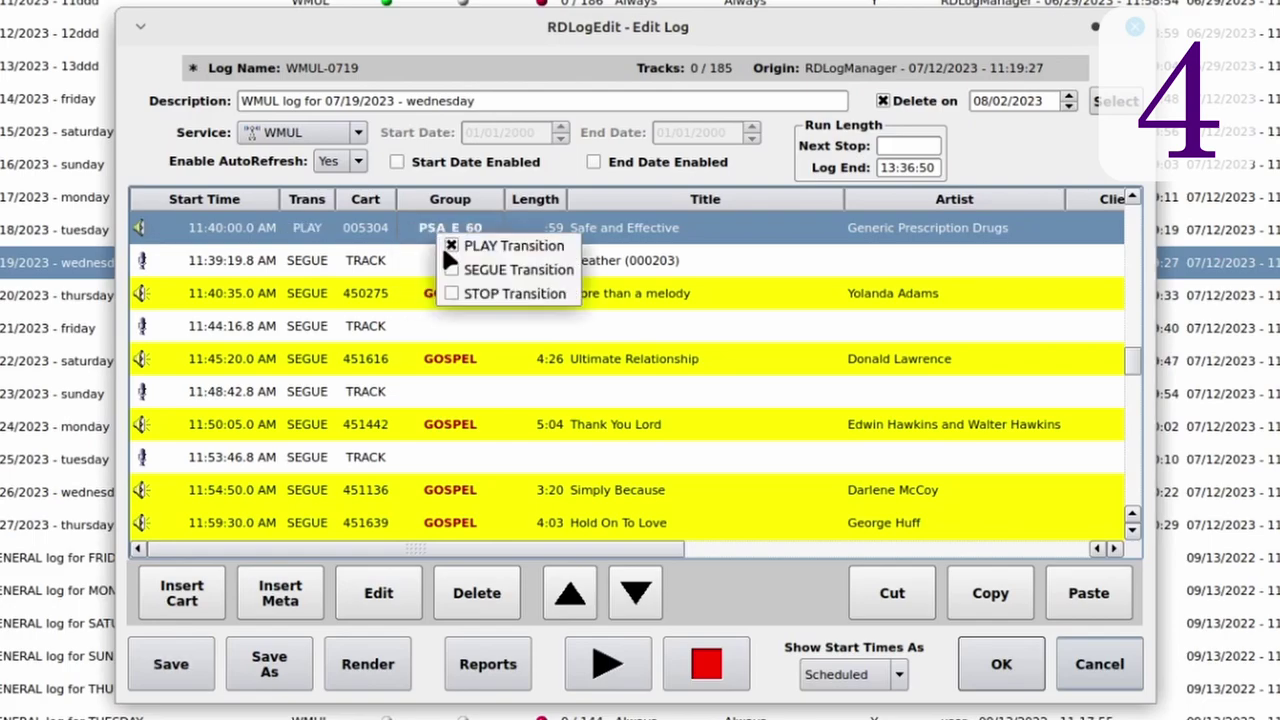
key(Escape)
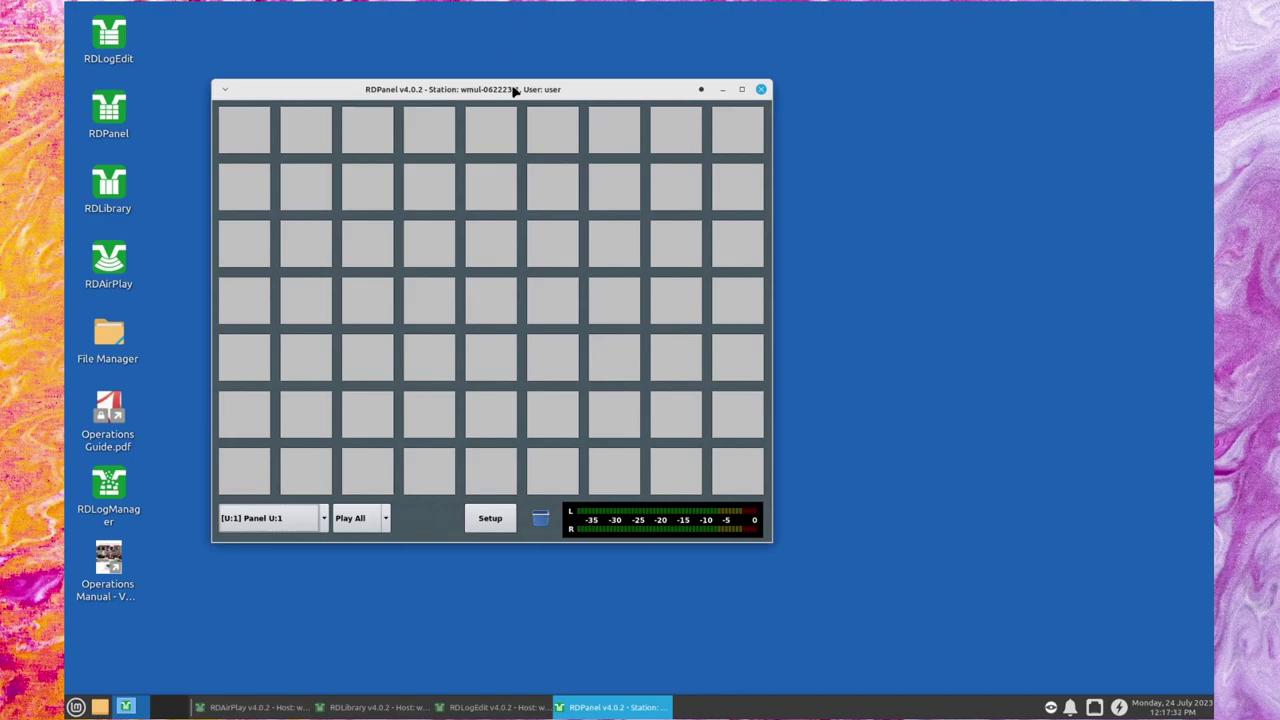
Switch to RDPanel, maximize and restore its window, and toggle its display on all workspaces on and off.
double_click(513, 90)
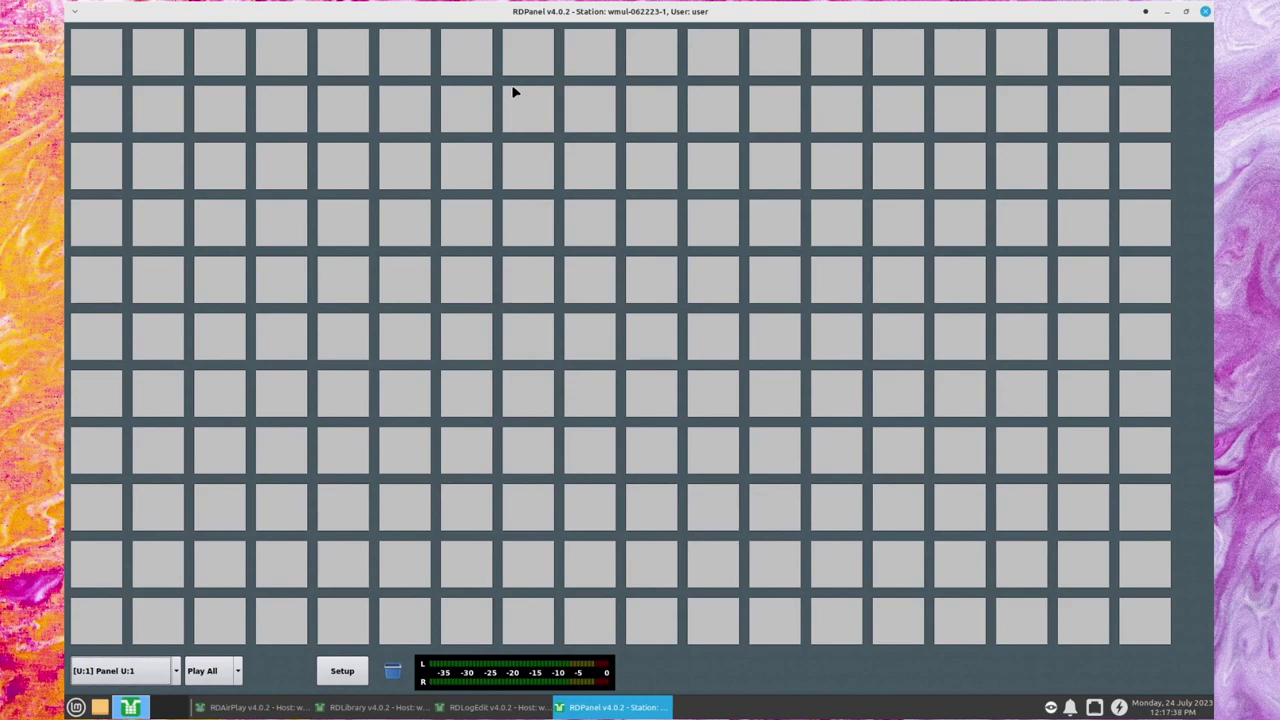
drag(520, 12, 519, 88)
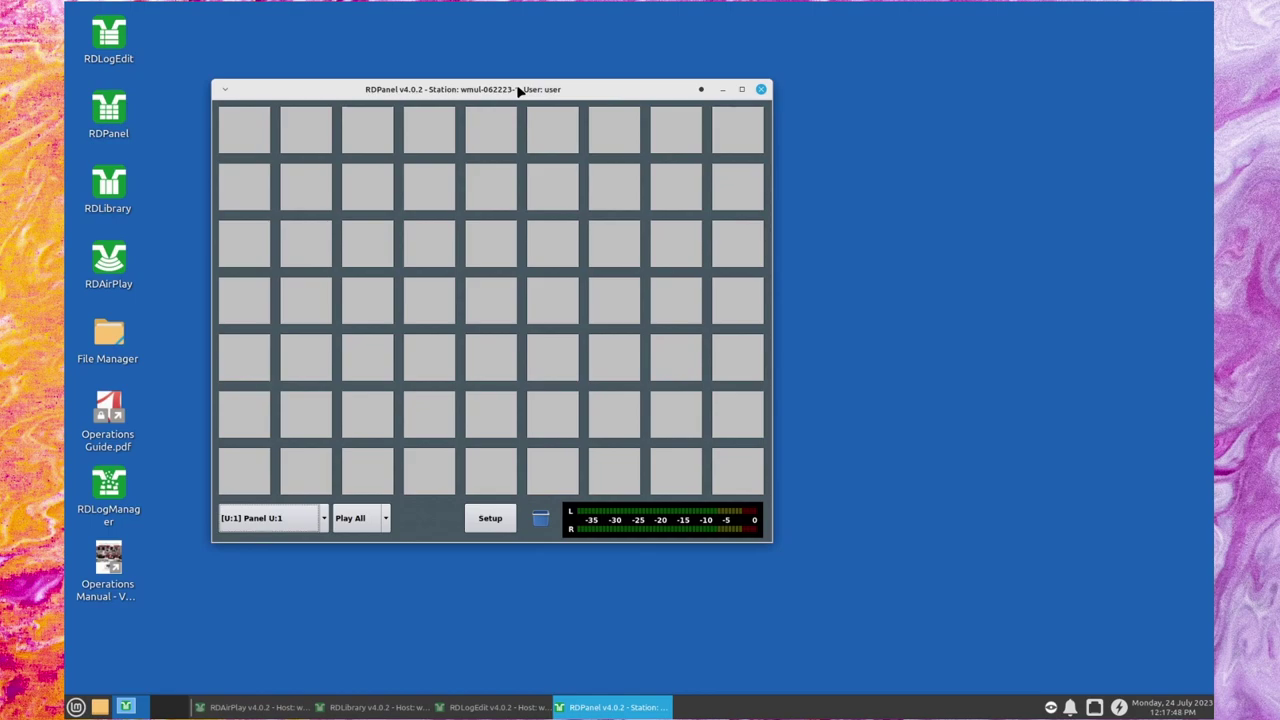
double_click(519, 89)
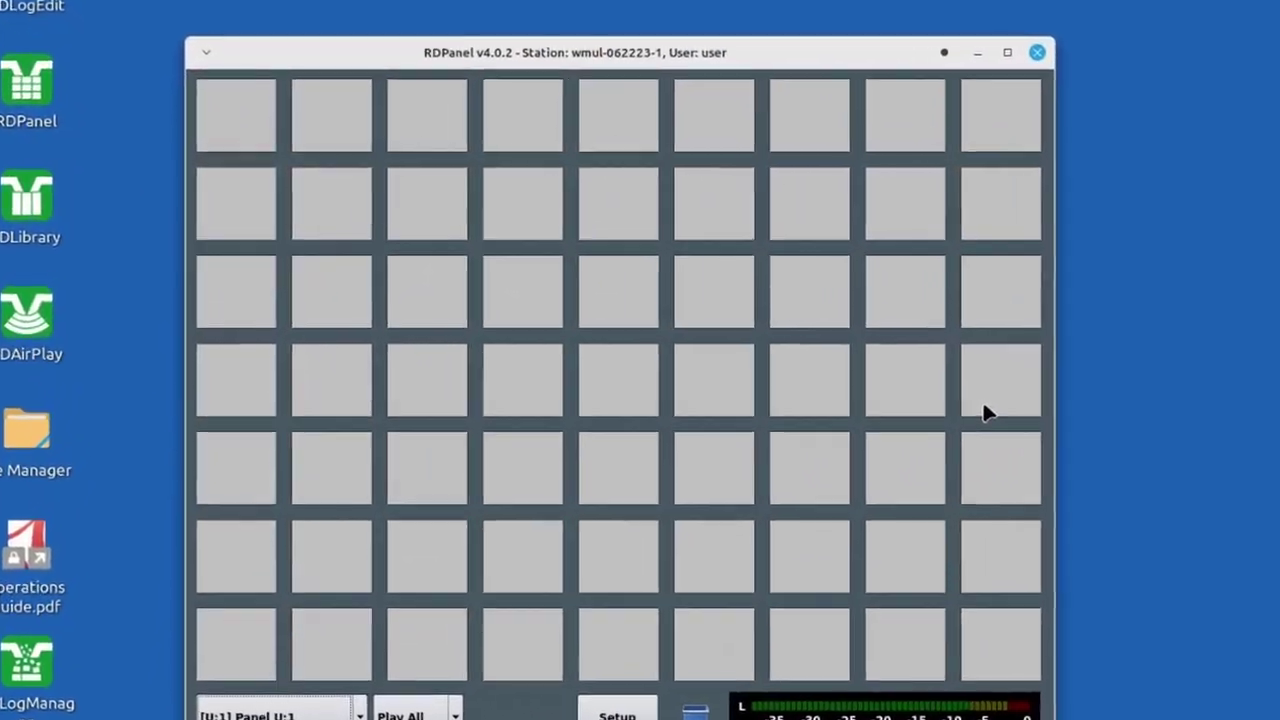
click(941, 61)
click(943, 54)
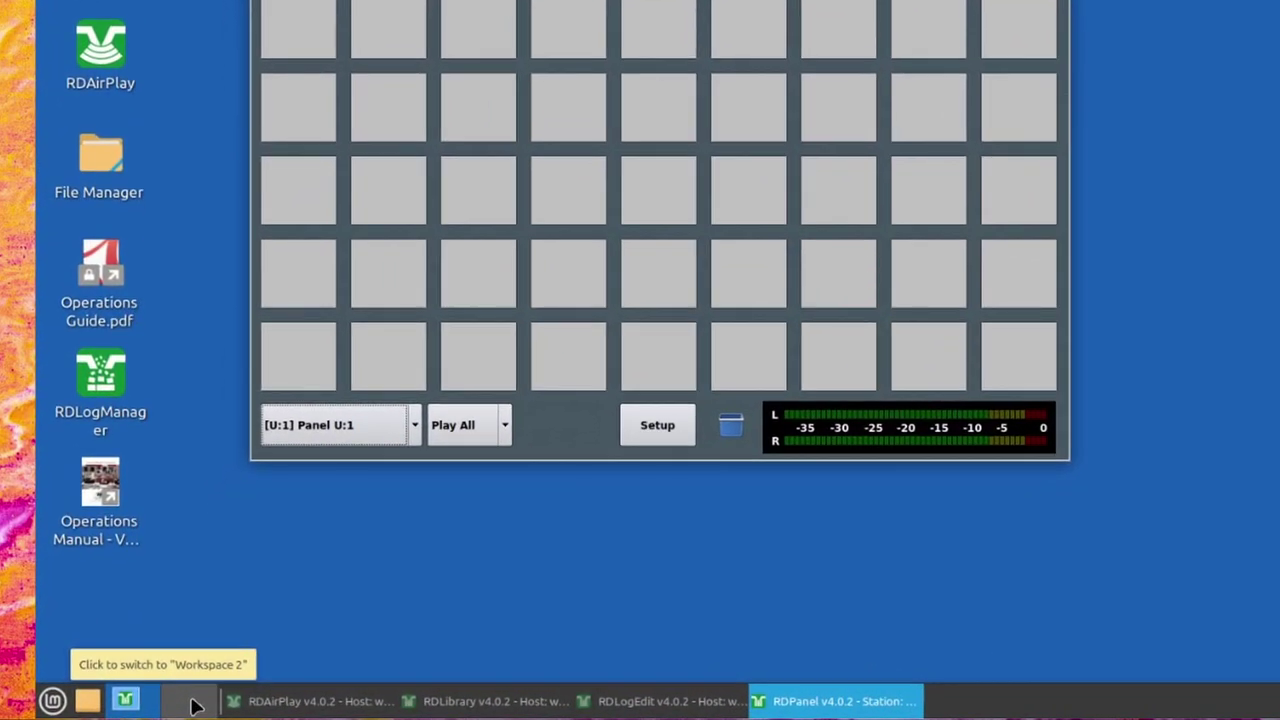
Switch to Workspace 2 and back to the first workspace, and hide all open windows to show the desktop.
click(195, 706)
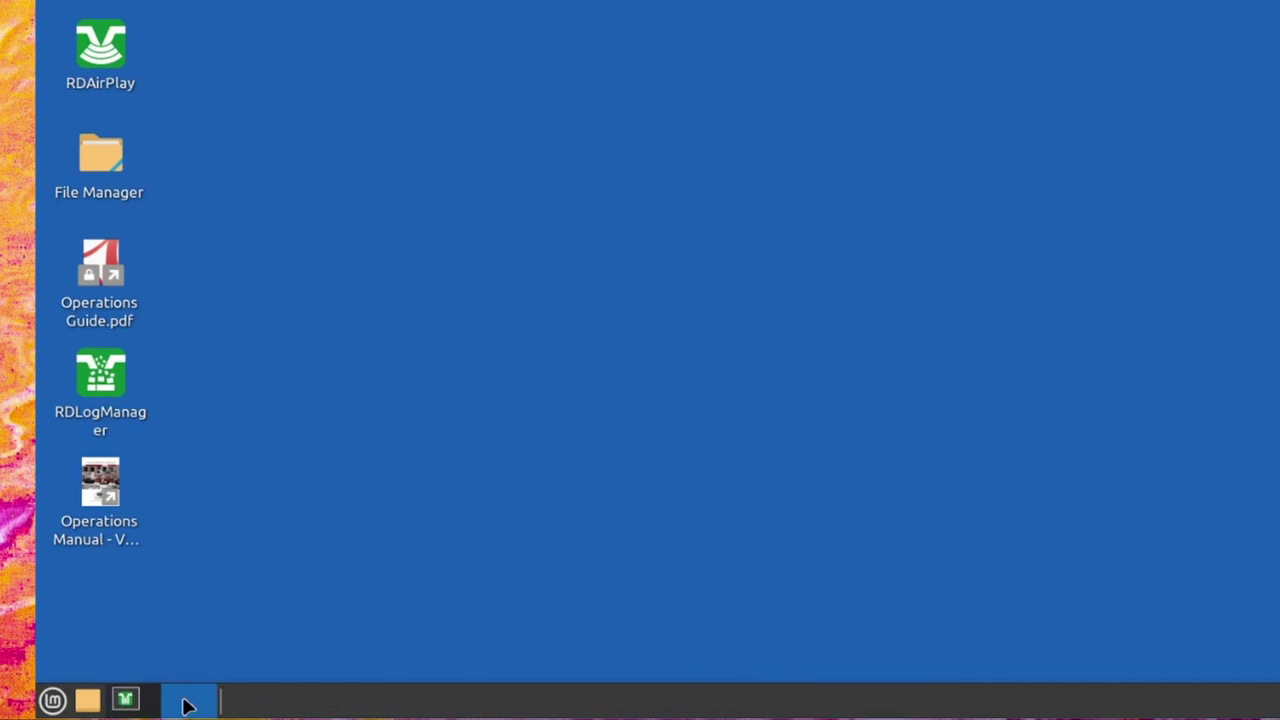
click(160, 706)
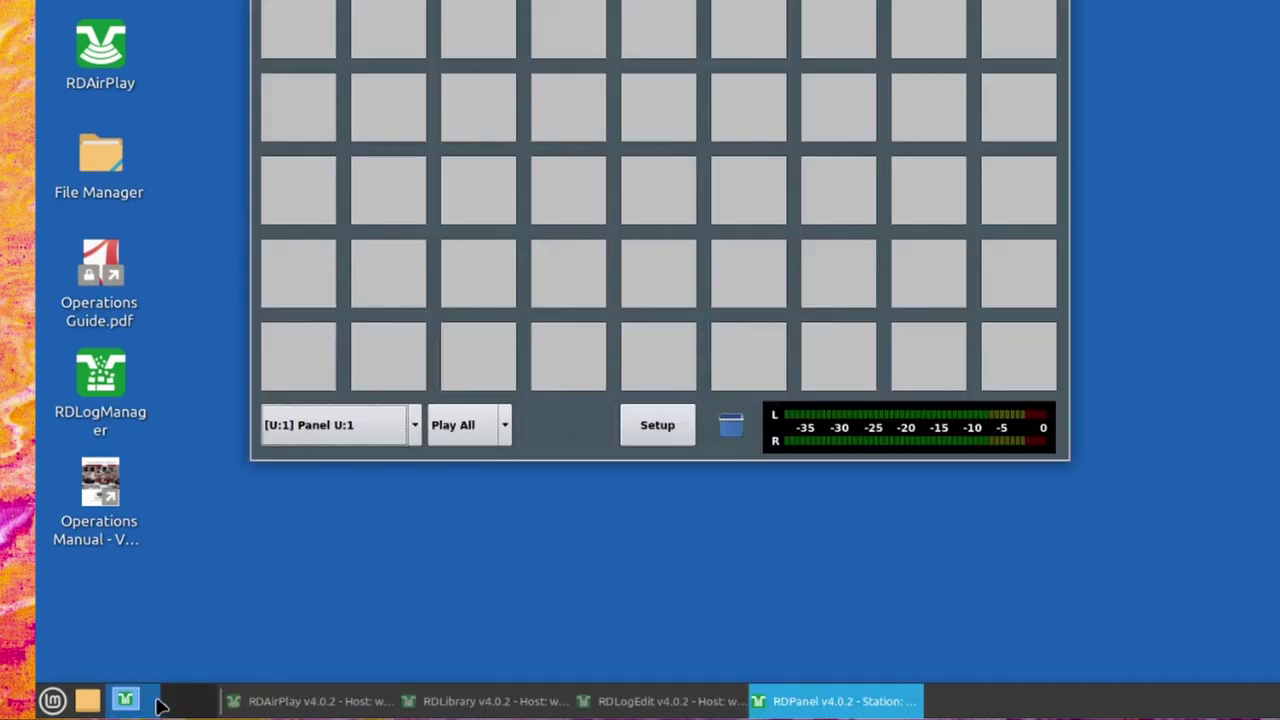
click(104, 703)
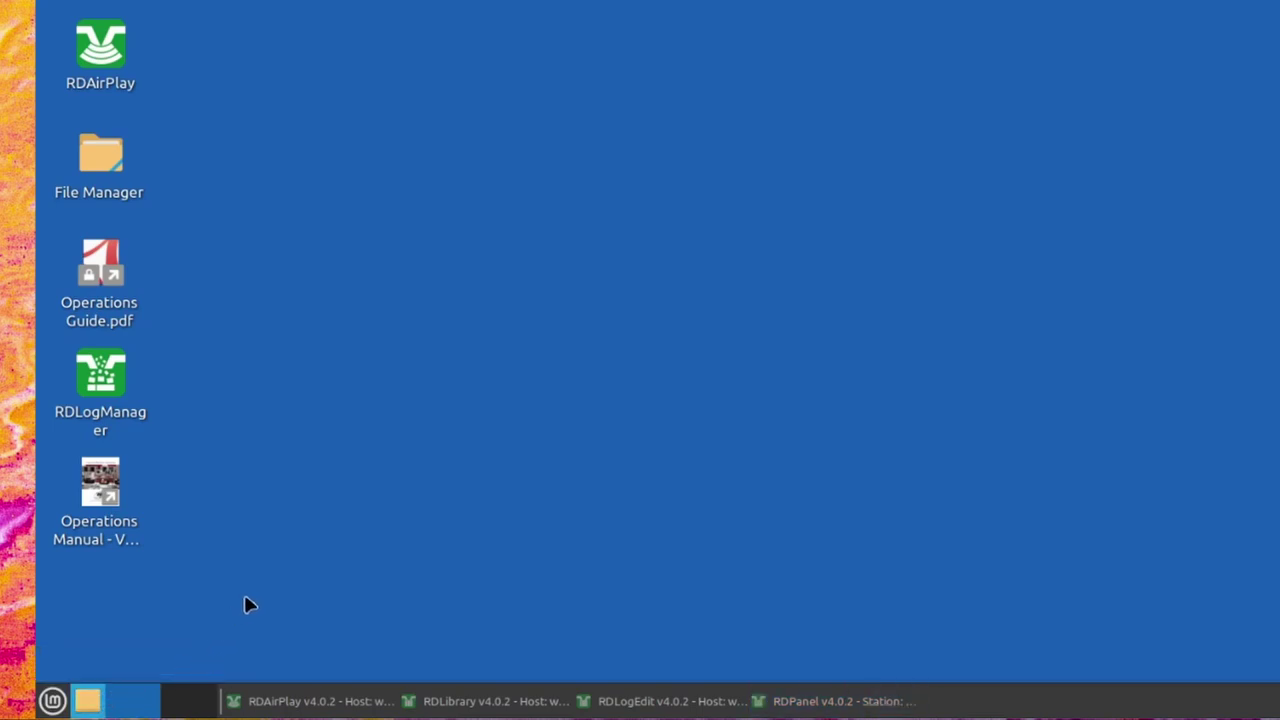